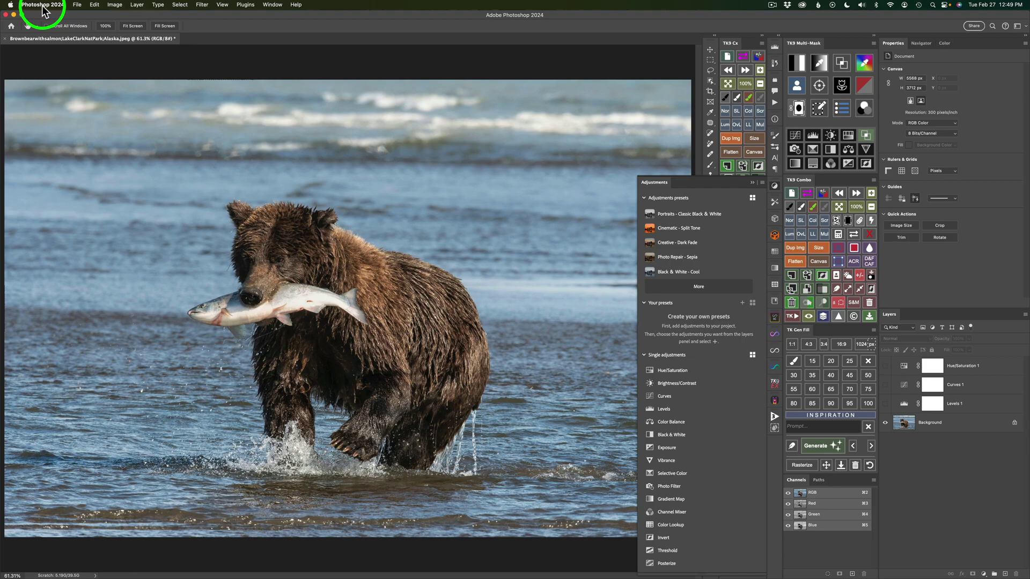
- Check the Photoshop version (25.5.0) in the About Photoshop window from the Photoshop menu
left_click(41, 5)
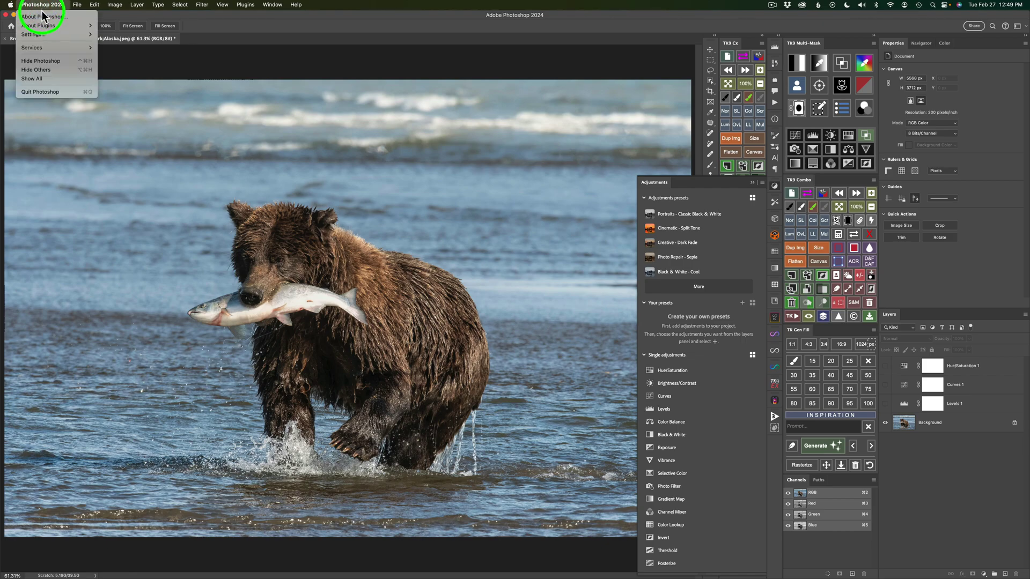
left_click(43, 20)
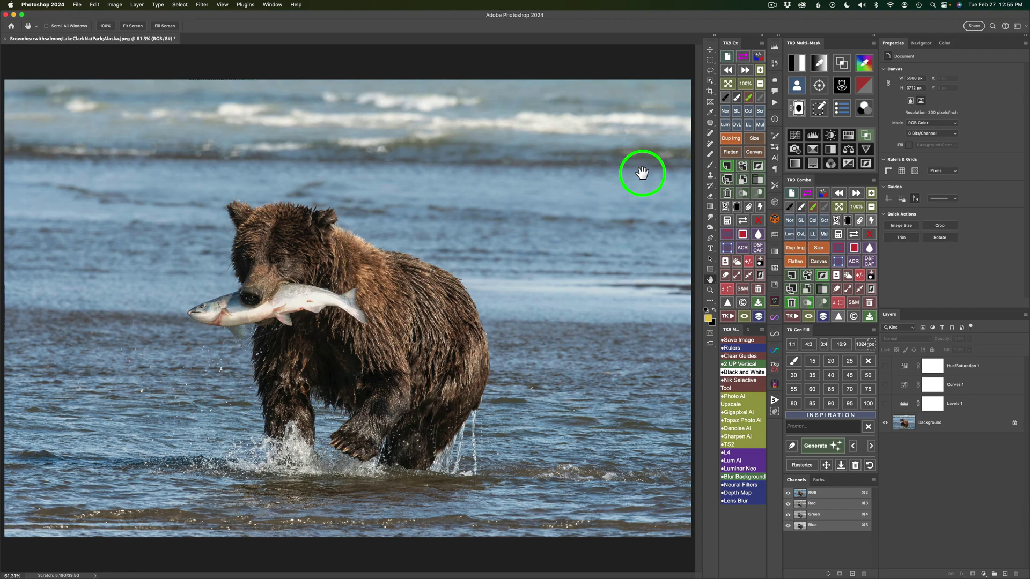
- Show the Adjustments panel from the Window menu, collapse it to an icon, then expand it again
left_click(274, 4)
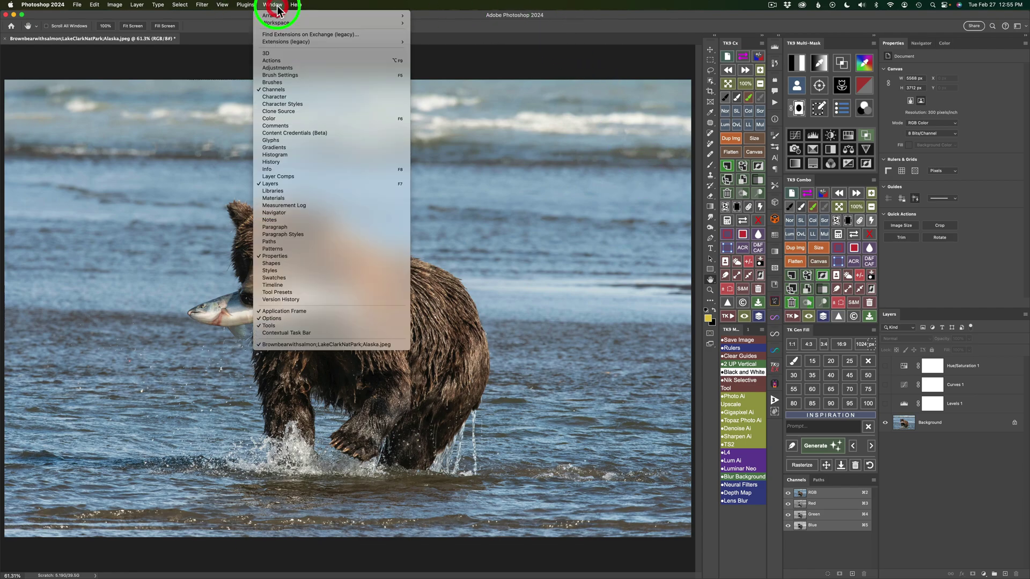
left_click(286, 68)
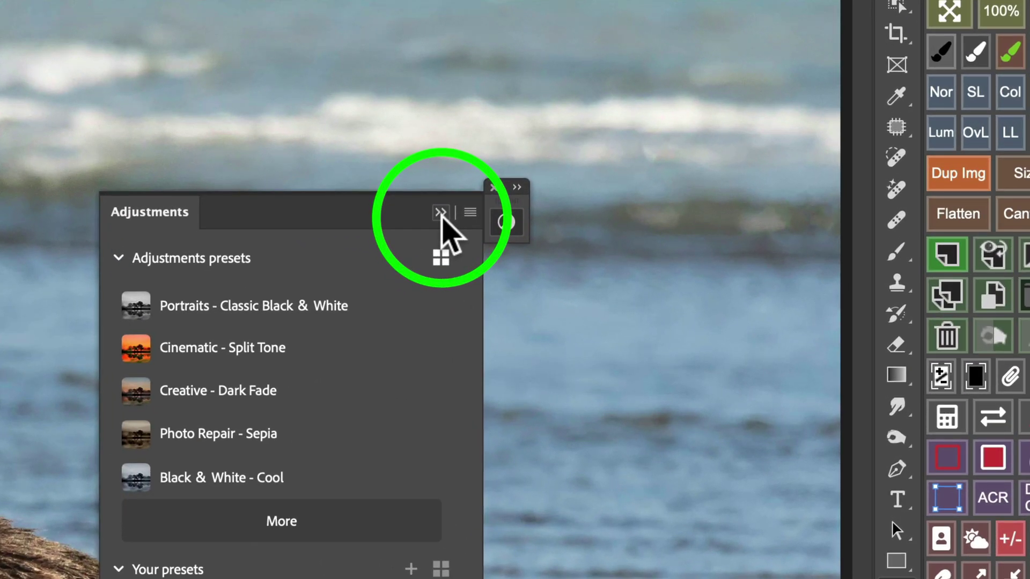
left_click(441, 213)
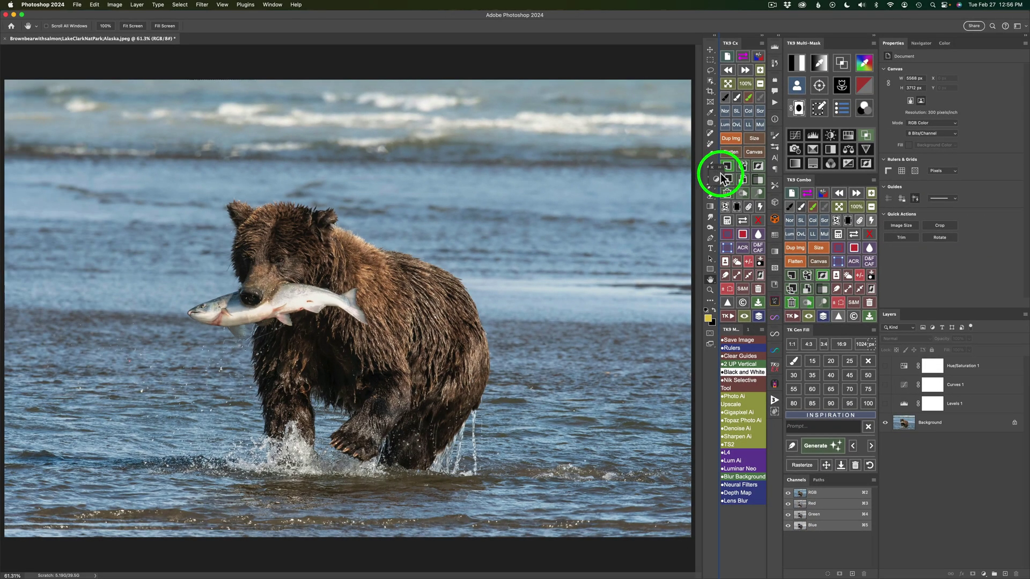
left_click(774, 185)
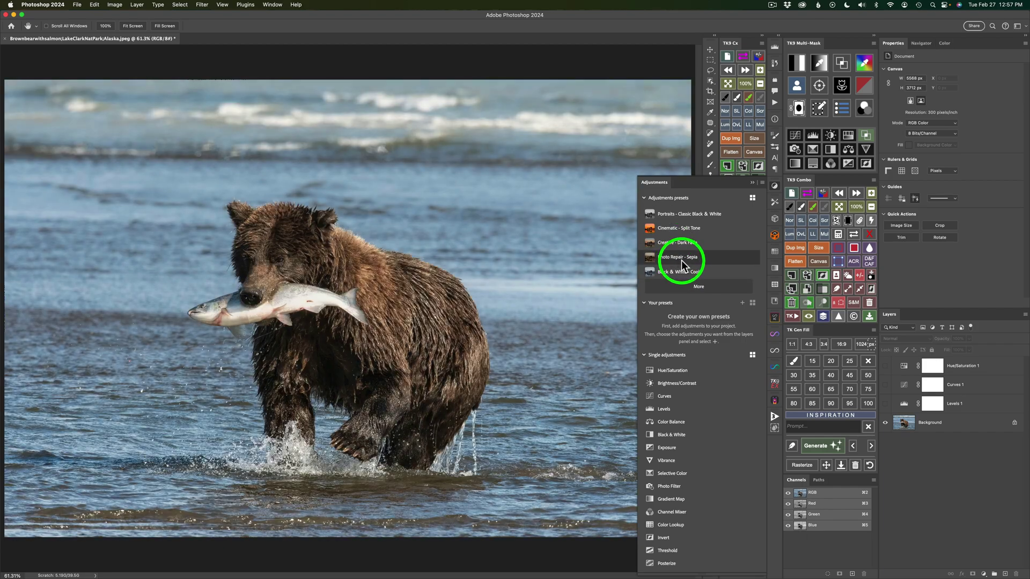
left_click(703, 290)
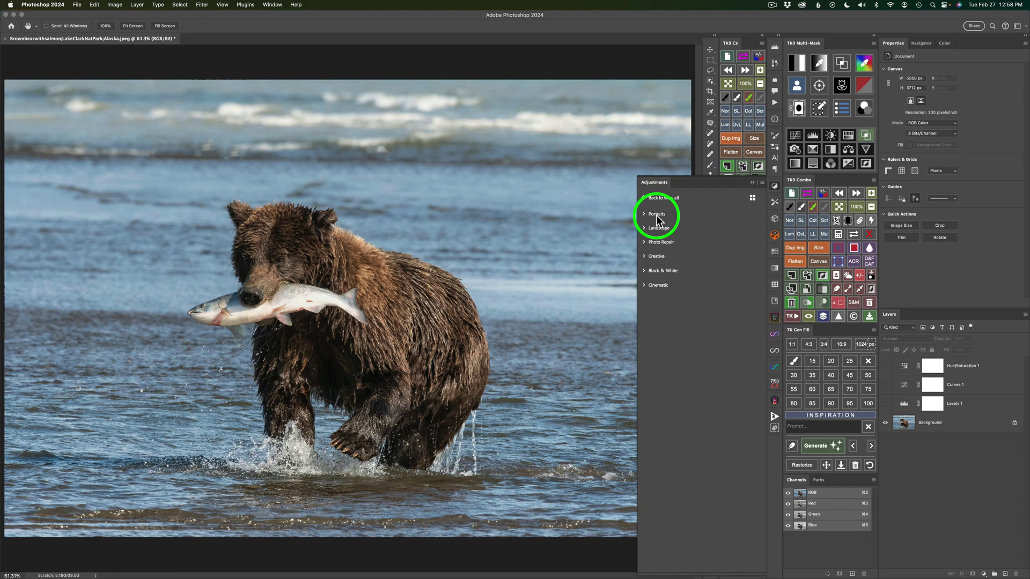
left_click(645, 227)
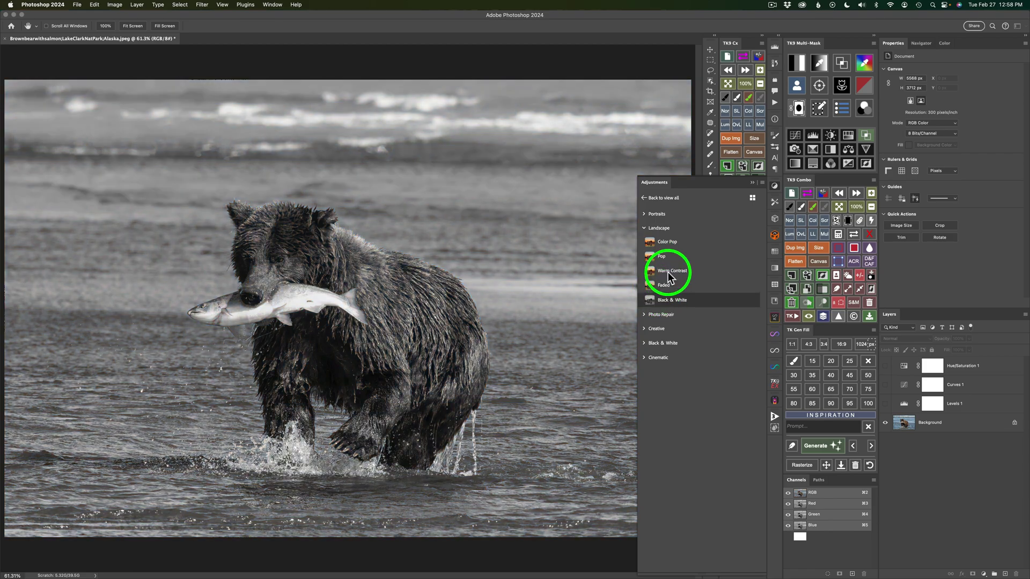
left_click(645, 229)
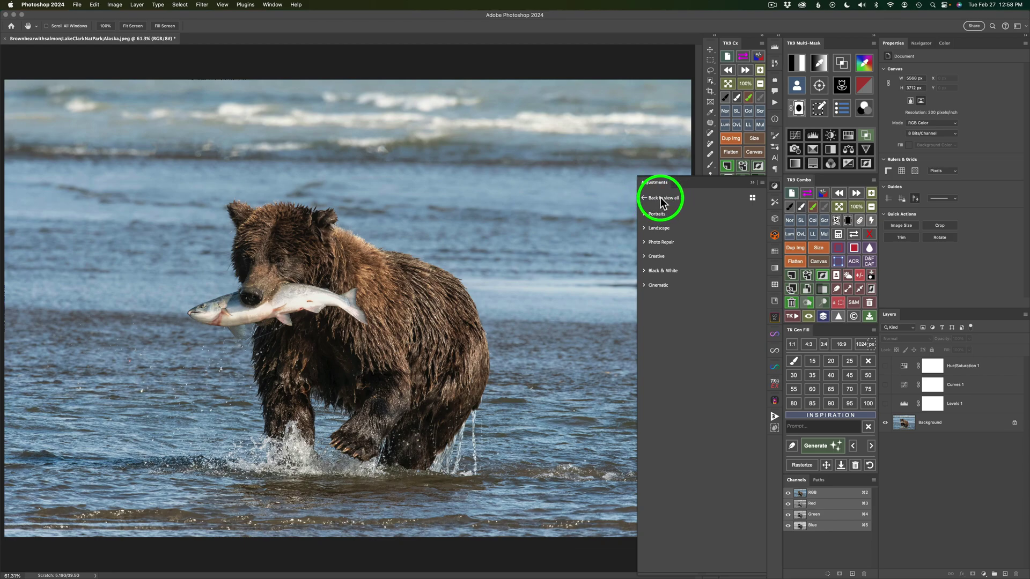
left_click(644, 200)
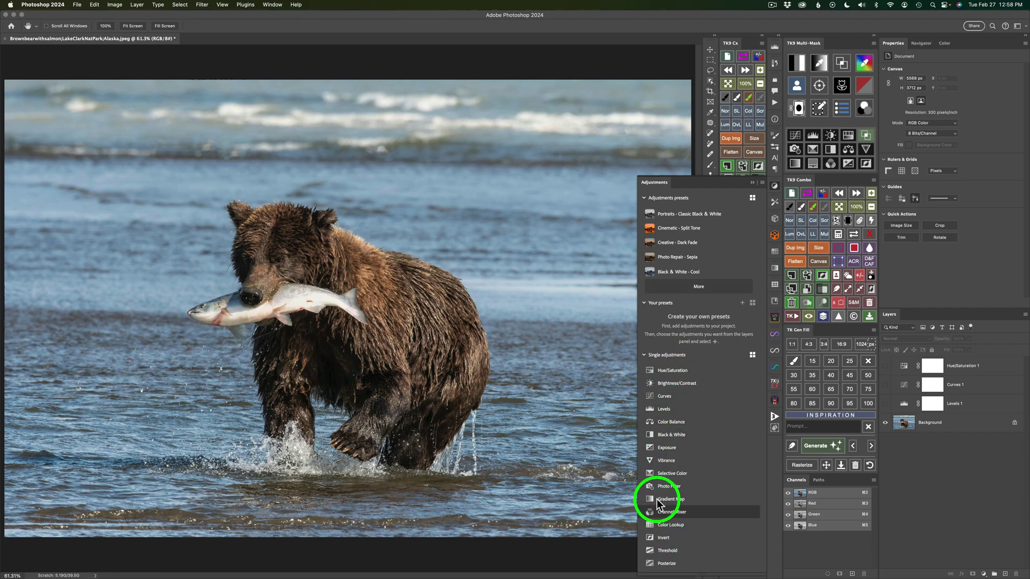
- Collapse the Single adjustments, Adjustments presets and Your presets sections, then re-expand Your presets
left_click(645, 355)
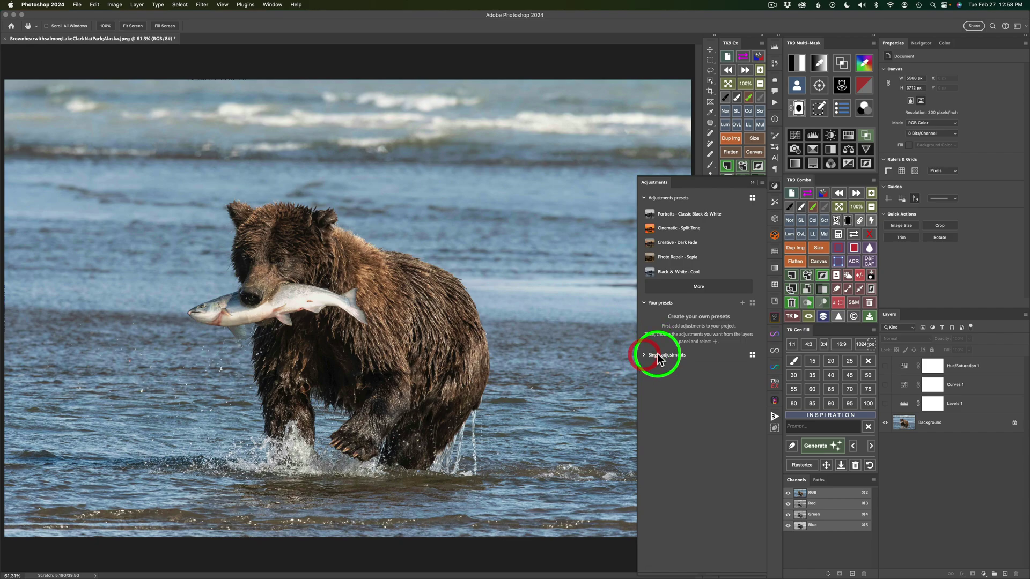
left_click(644, 199)
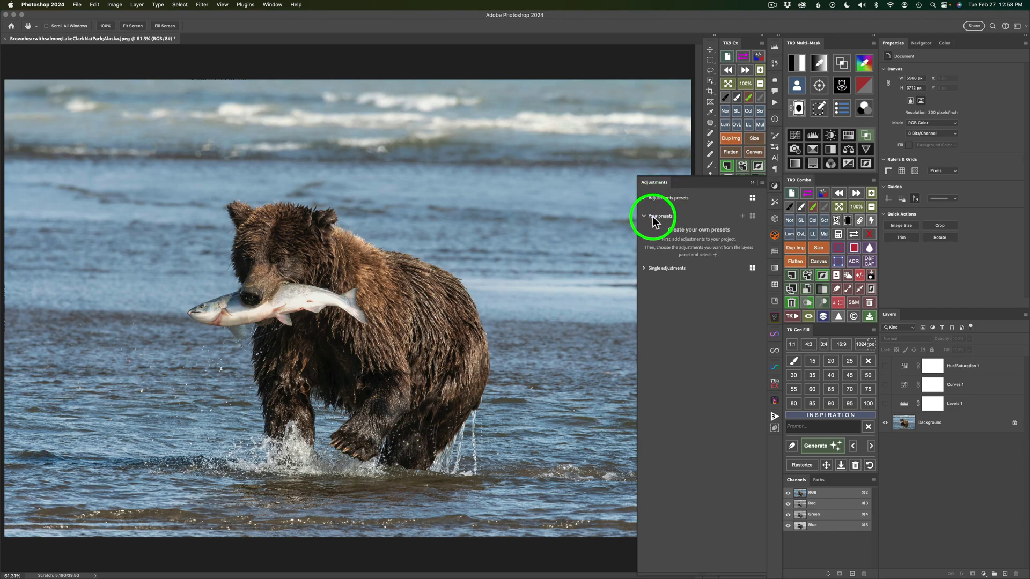
left_click(644, 216)
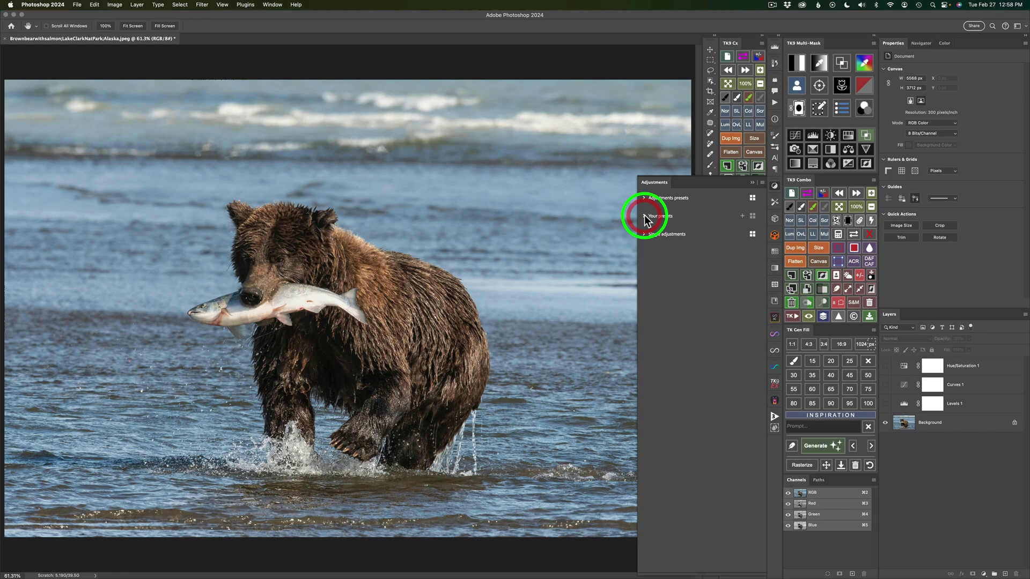
left_click(644, 216)
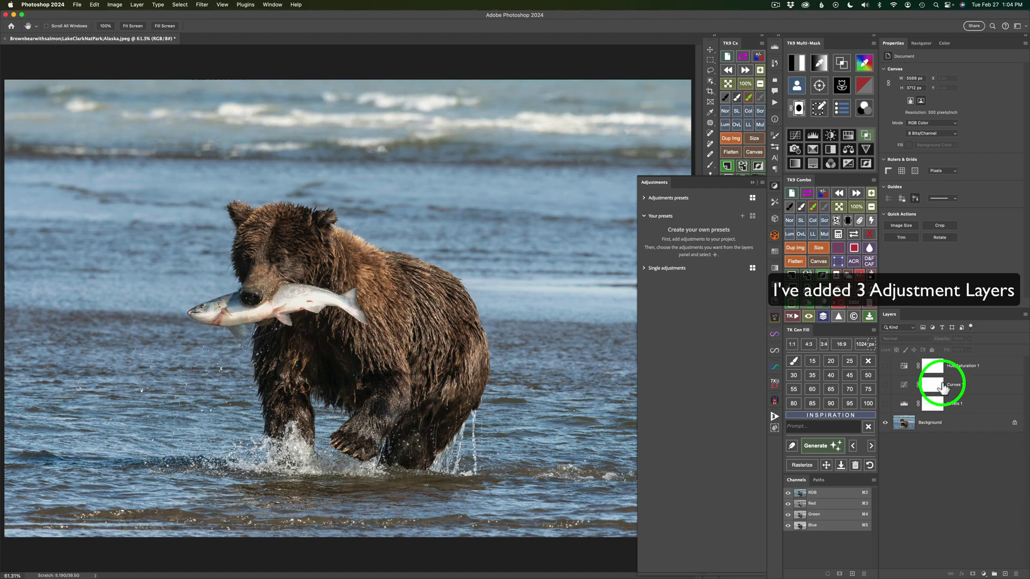
- Select and make visible the Levels 1 and Curves 1 adjustment layers
left_click(906, 408)
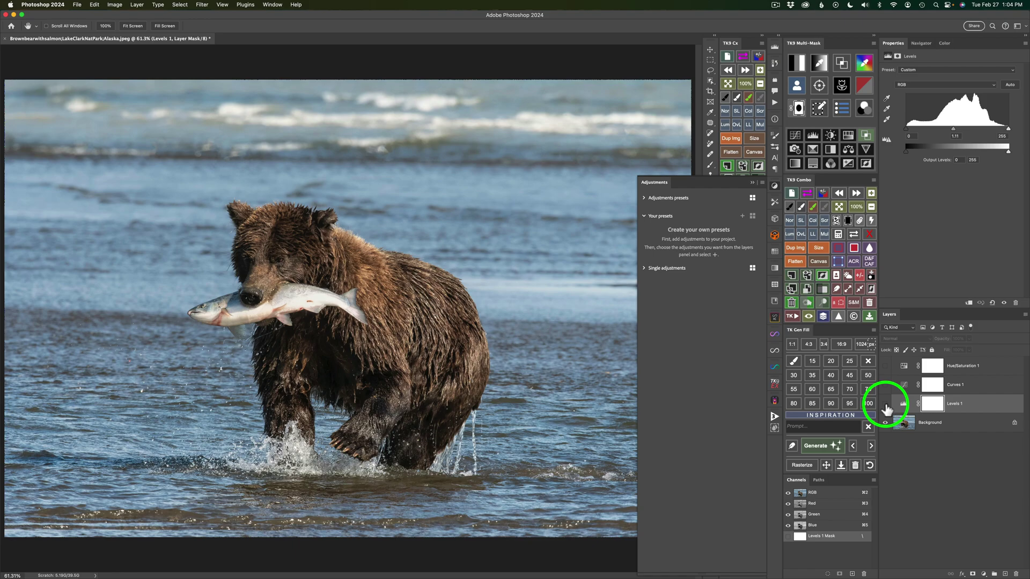
left_click(885, 405)
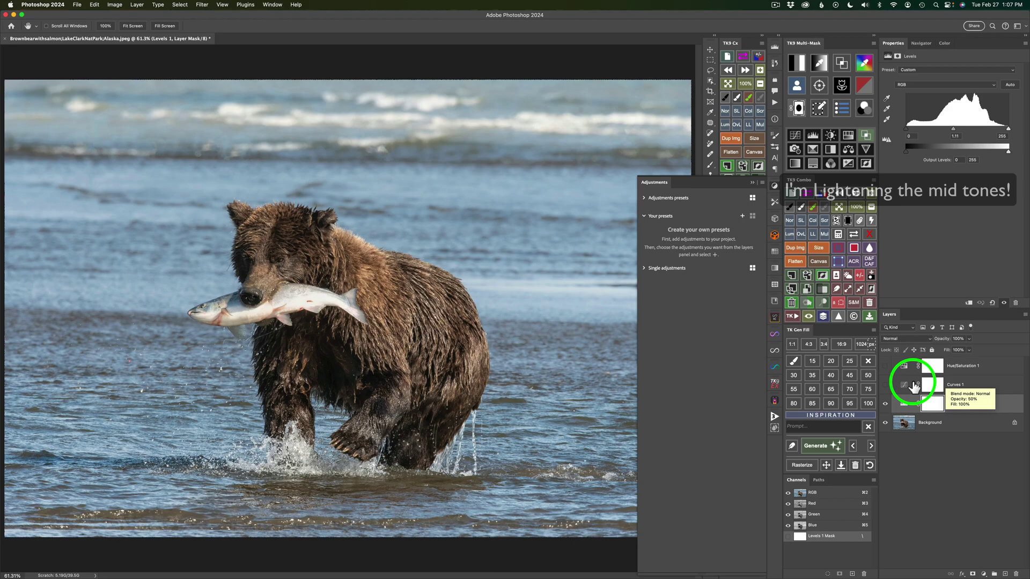
left_click(904, 386)
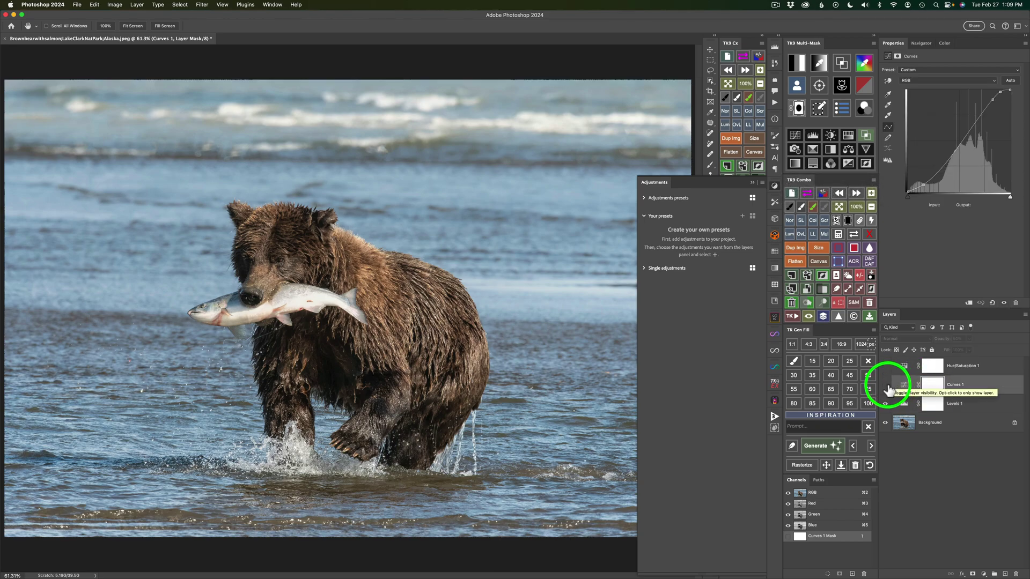
left_click(886, 385)
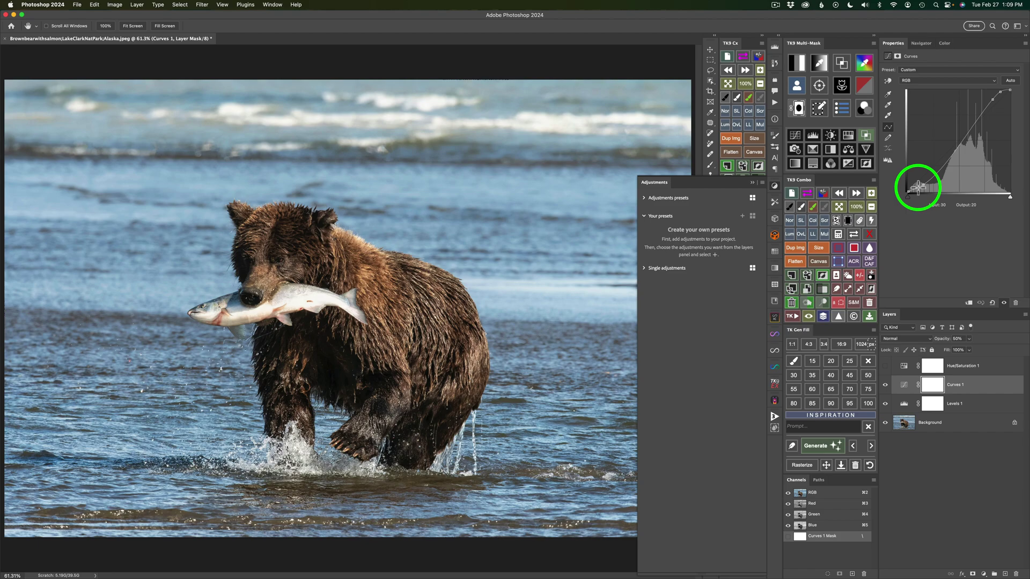
- Toggle Curves 1 off and on to compare, then select the Hue/Saturation 1 layer
left_click(885, 385)
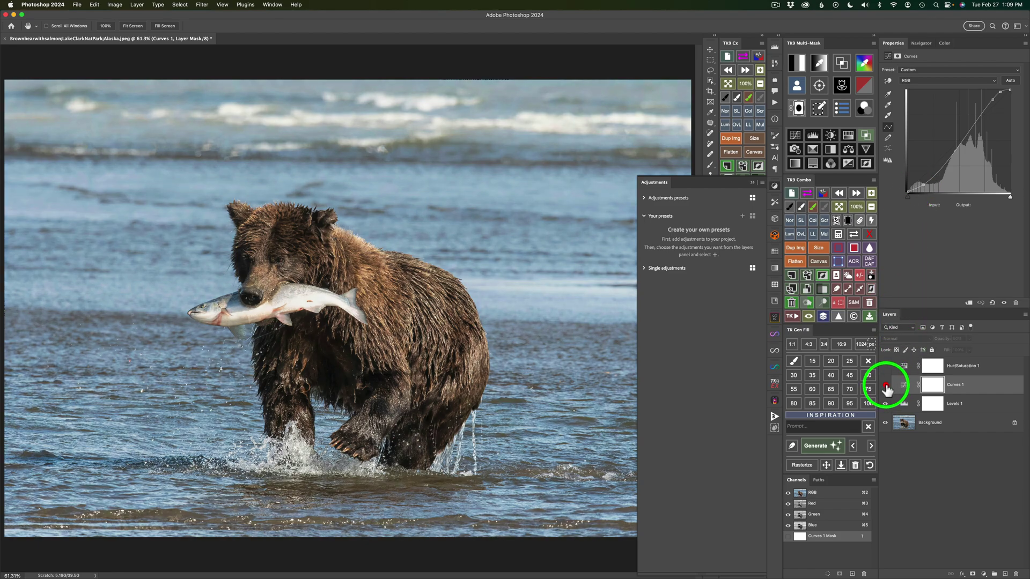
left_click(885, 385)
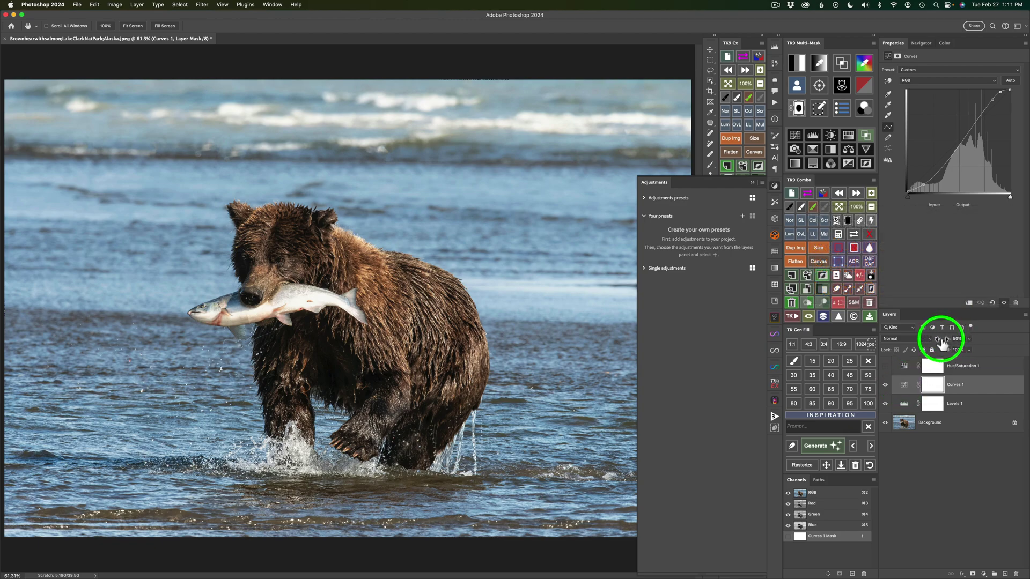
left_click(984, 339)
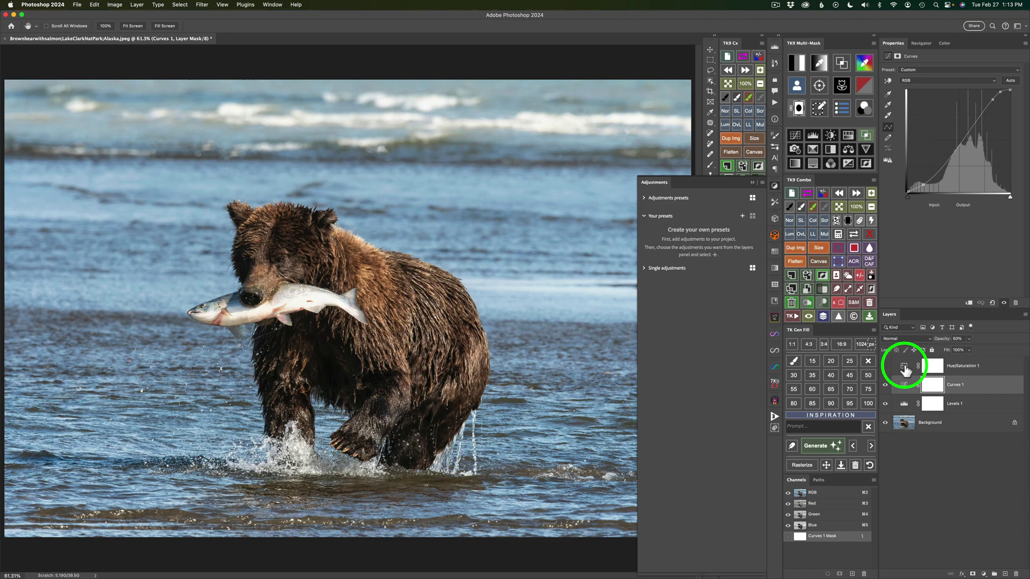
left_click(905, 368)
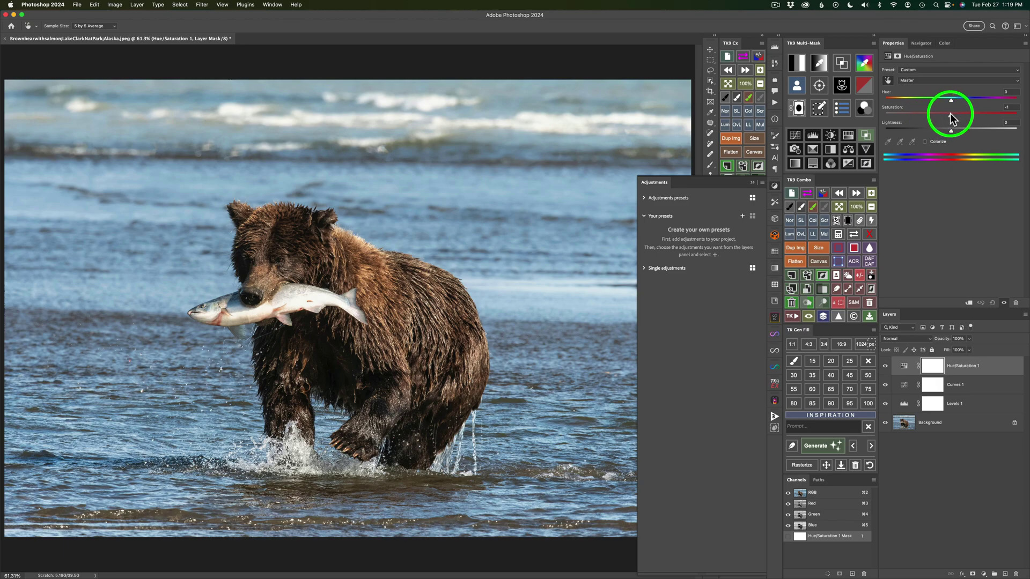
left_click_drag(950, 114, 962, 119)
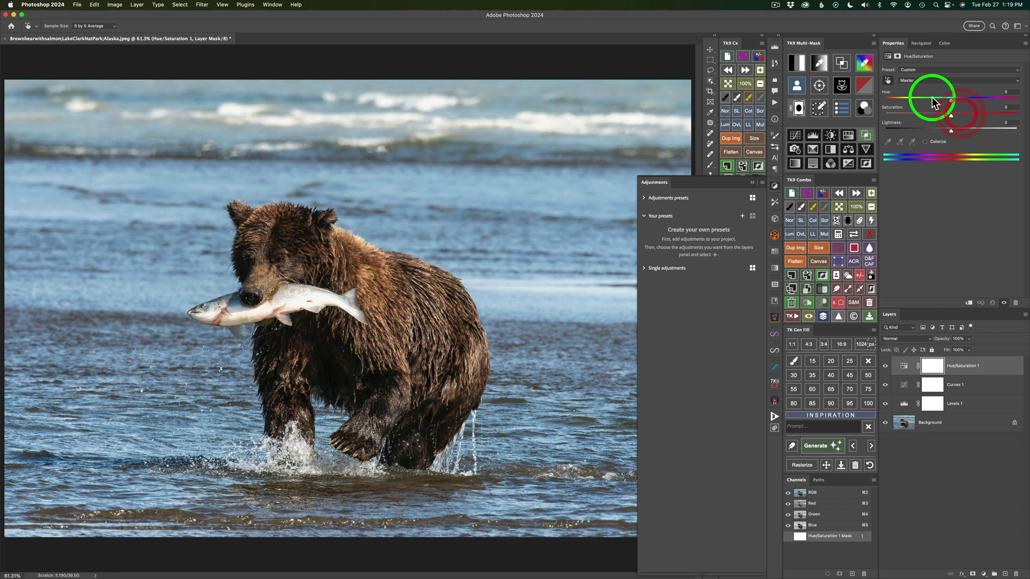
left_click(888, 81)
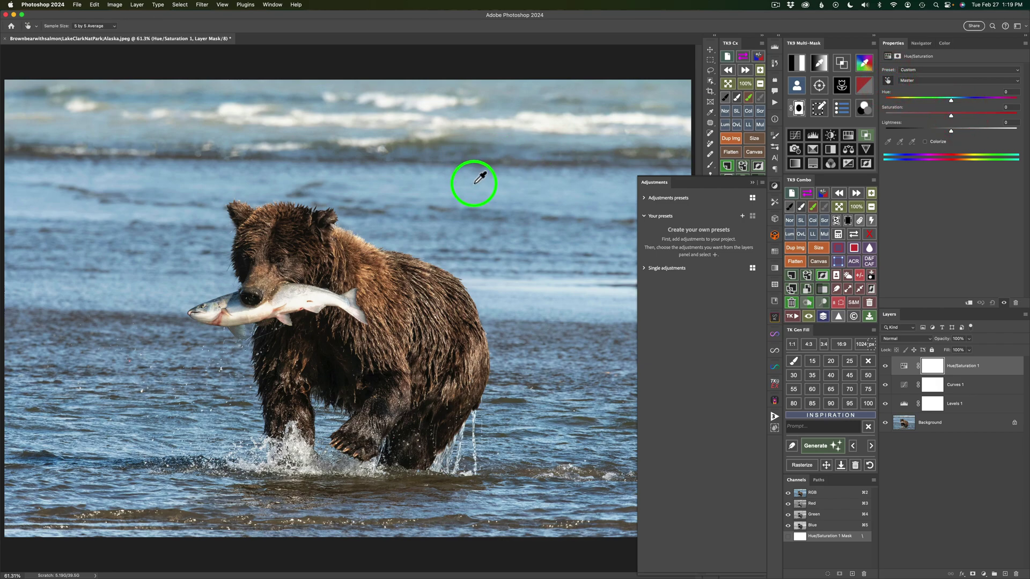
left_click_drag(475, 176, 456, 186)
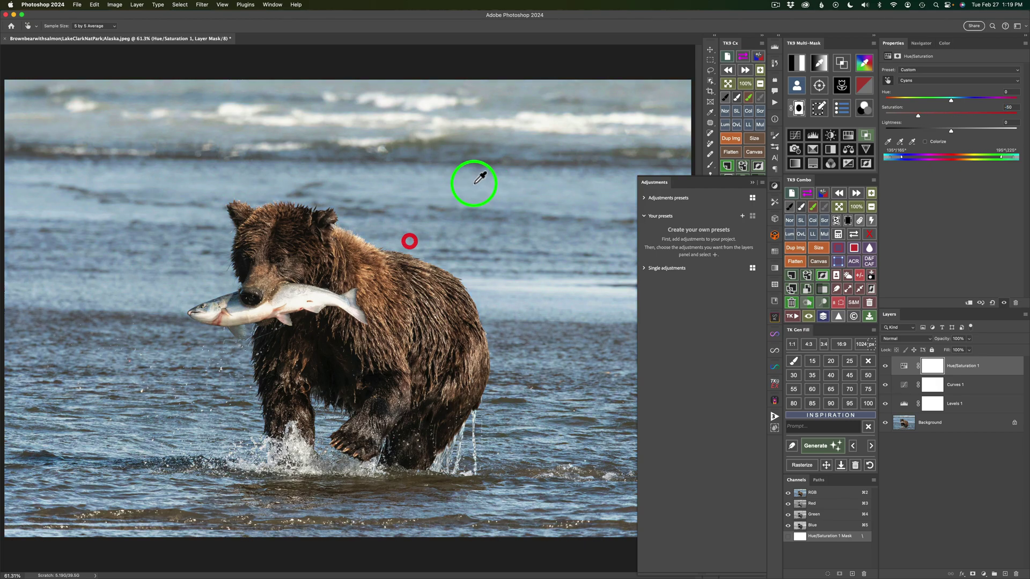
left_click(370, 267)
left_click_drag(369, 265, 384, 263)
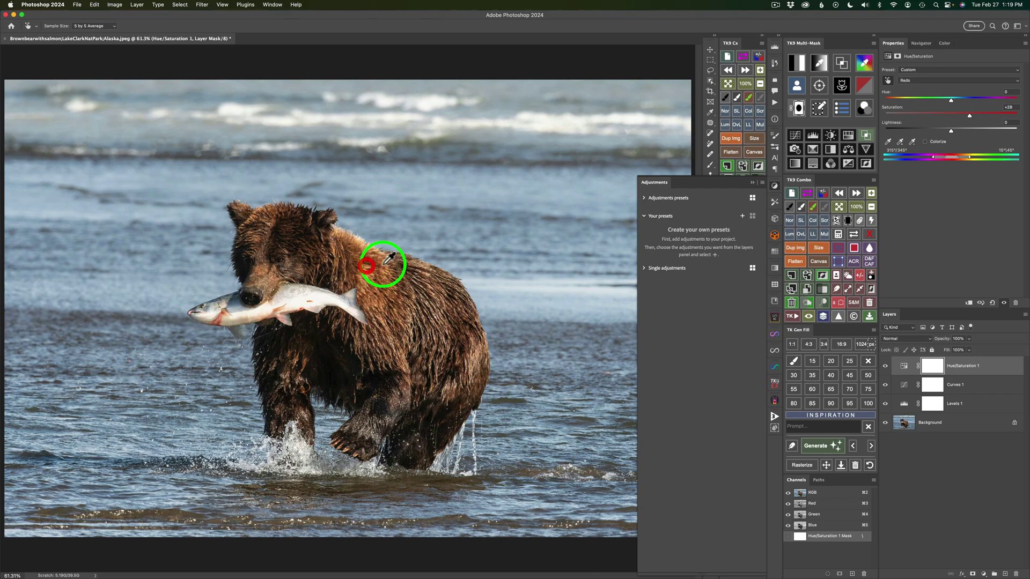
left_click(993, 304)
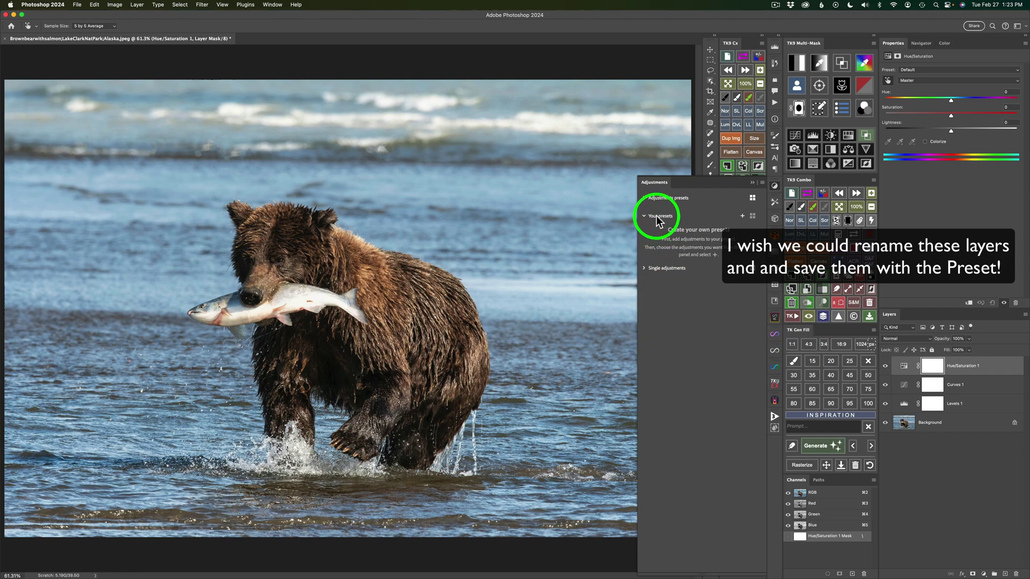
left_click(644, 269)
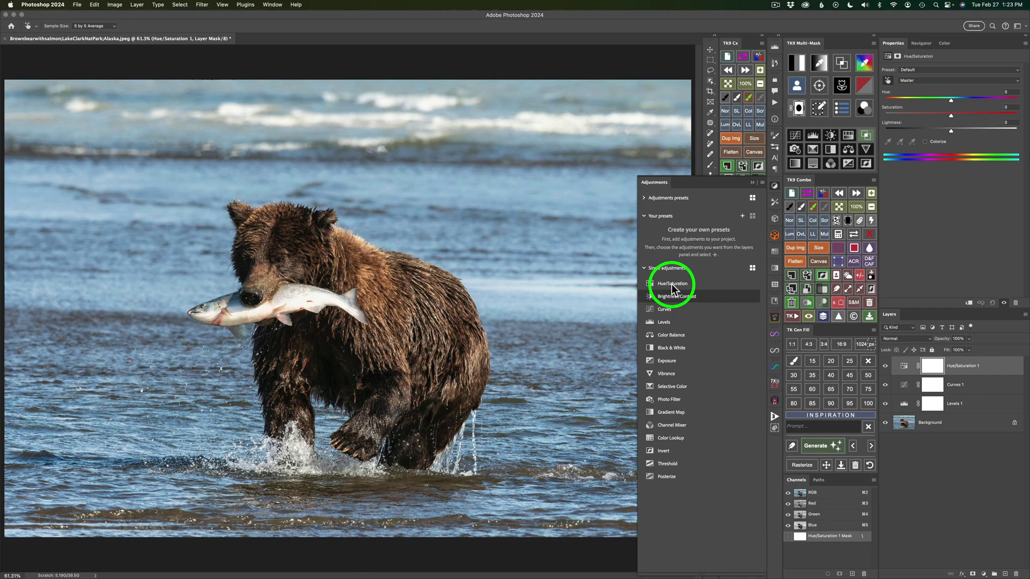
left_click(646, 268)
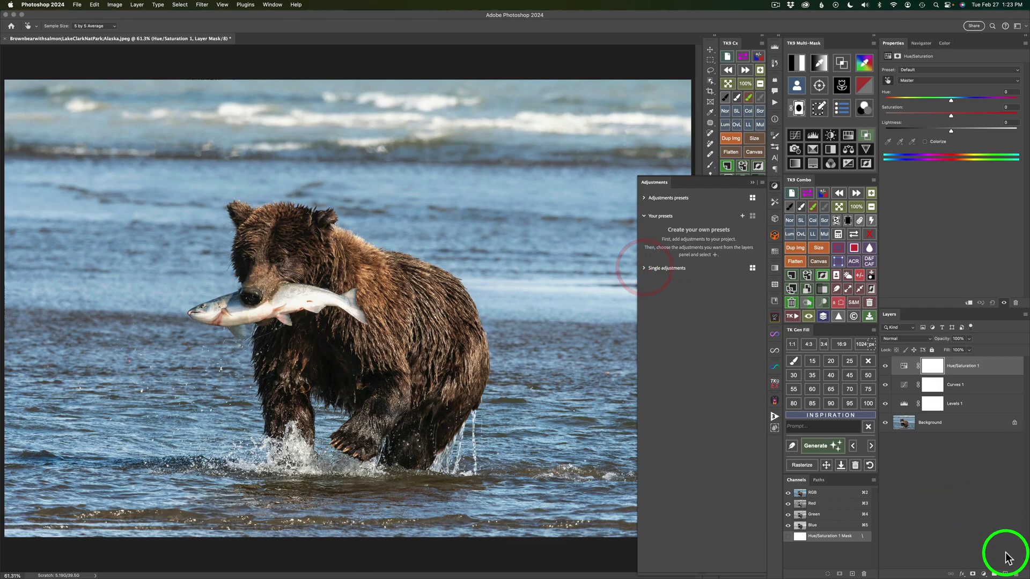
left_click(985, 574)
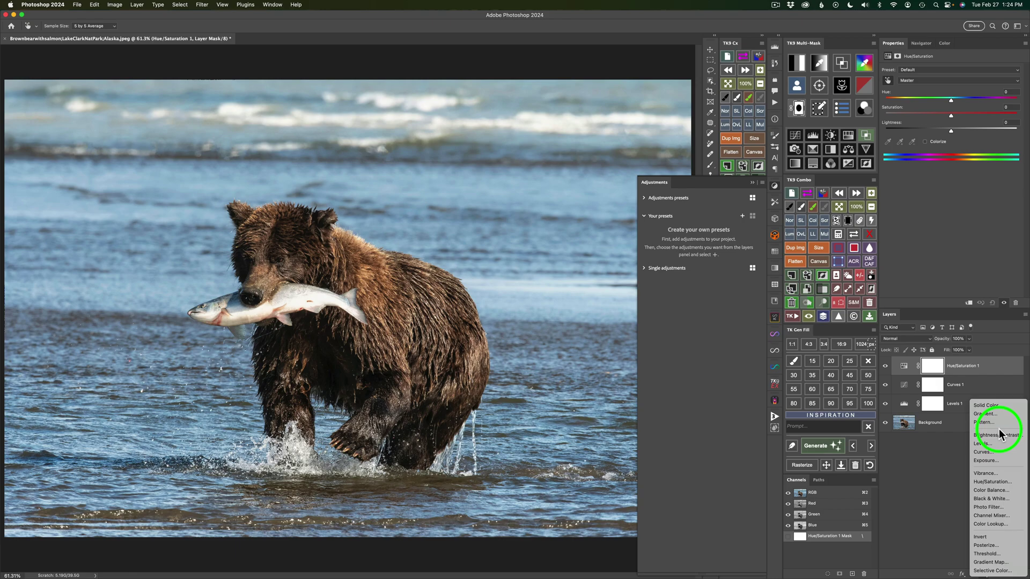
left_click(926, 485)
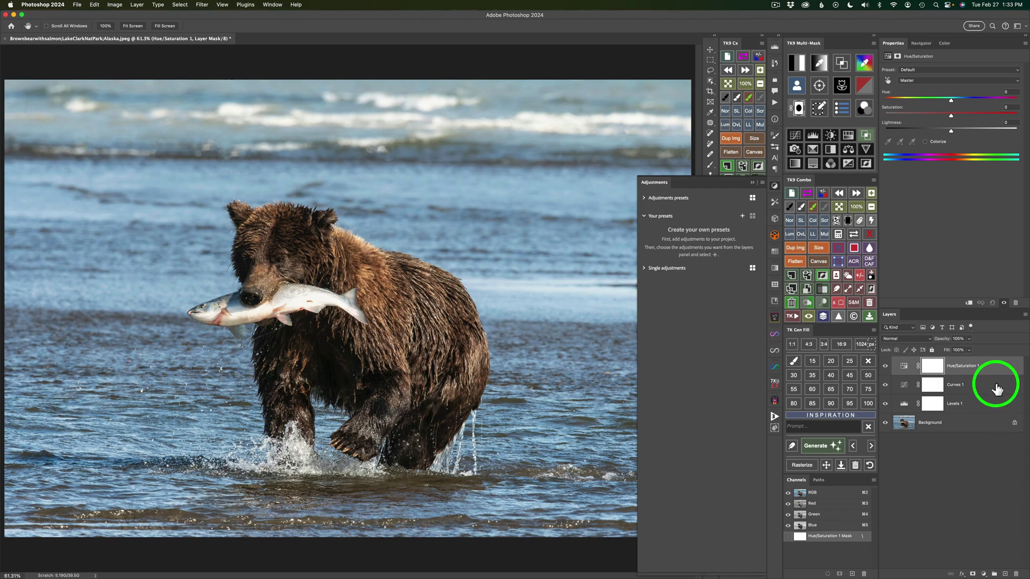
- Select Hue/Saturation 1 through Levels 1 together in the Layers panel
left_click(998, 404, "shift")
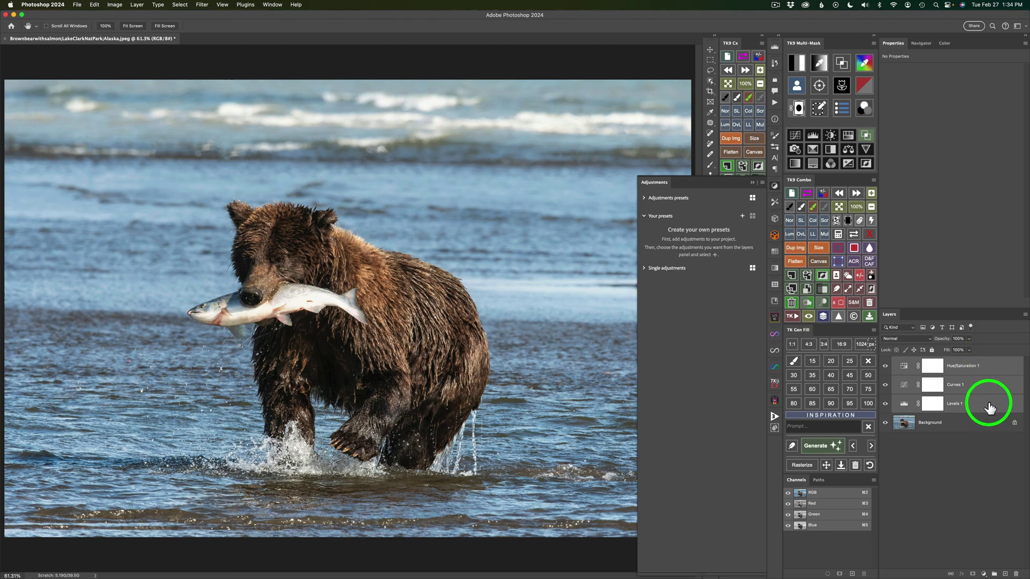
left_click(990, 405, "super")
left_click(989, 386, "super")
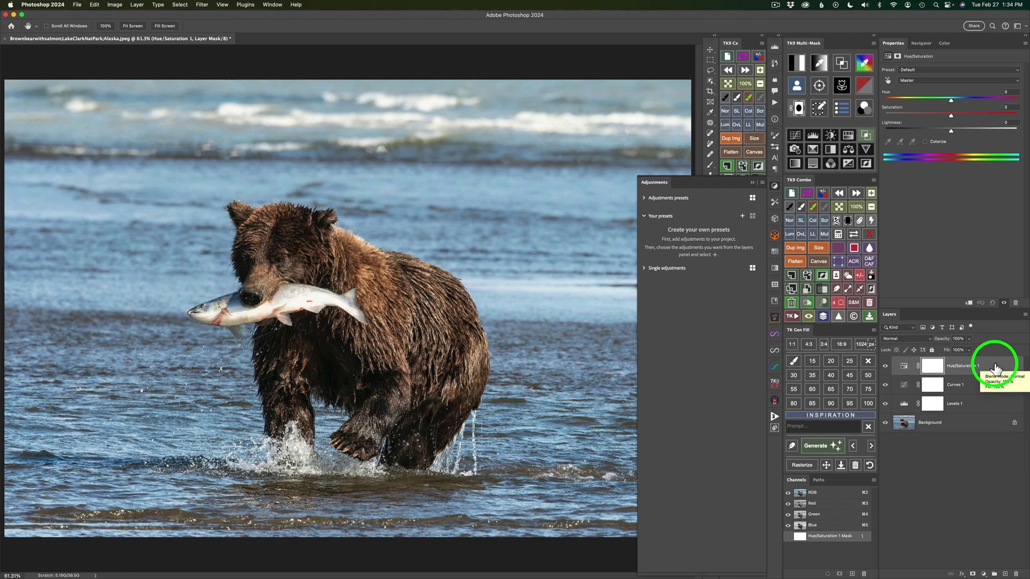
left_click(980, 406, "shift")
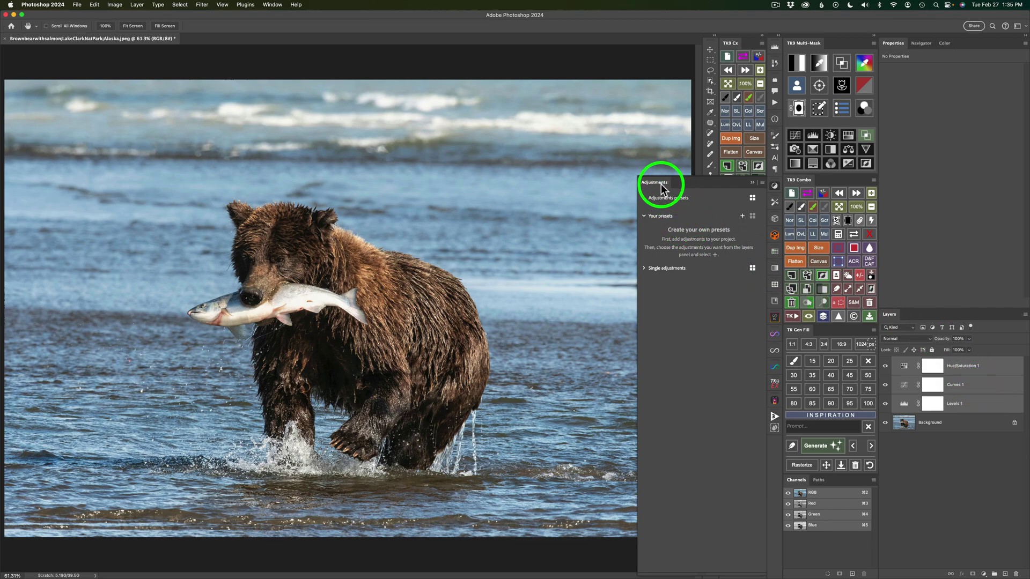
- Save the selected layers under Your presets as 'Lighten Mid Tones/Contrast/Saturation Control'
left_click(644, 217)
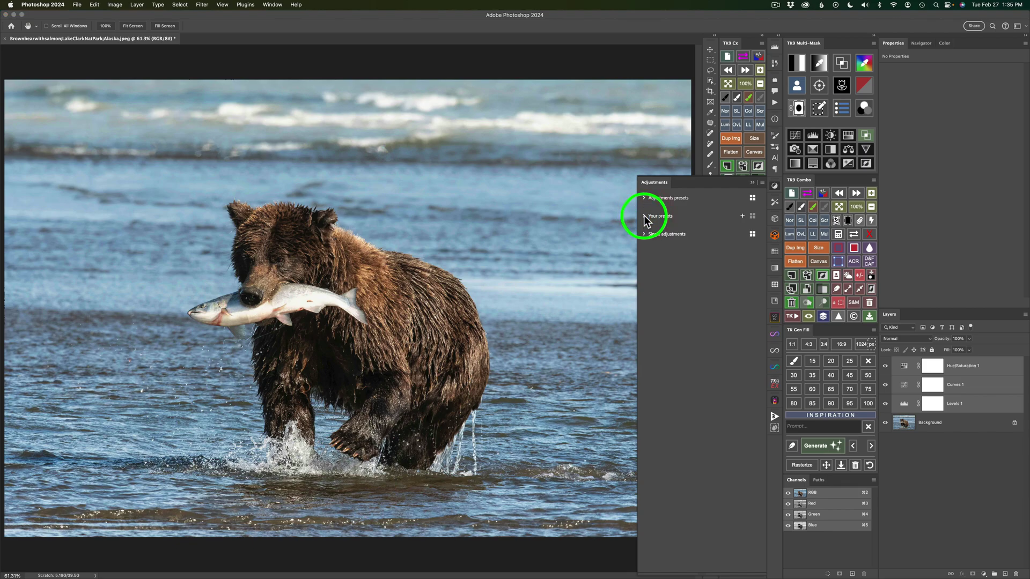
left_click(644, 216)
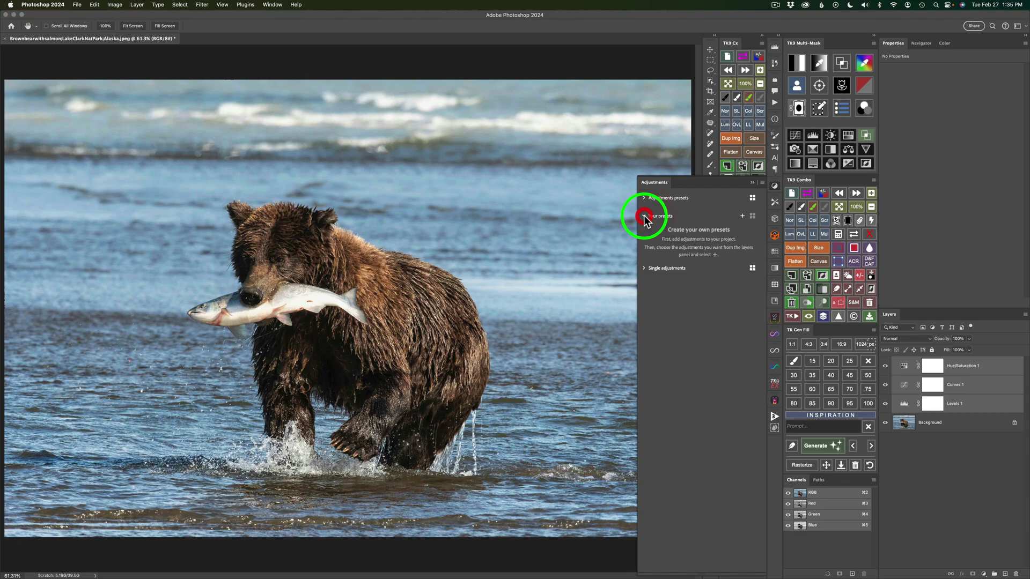
left_click(743, 216)
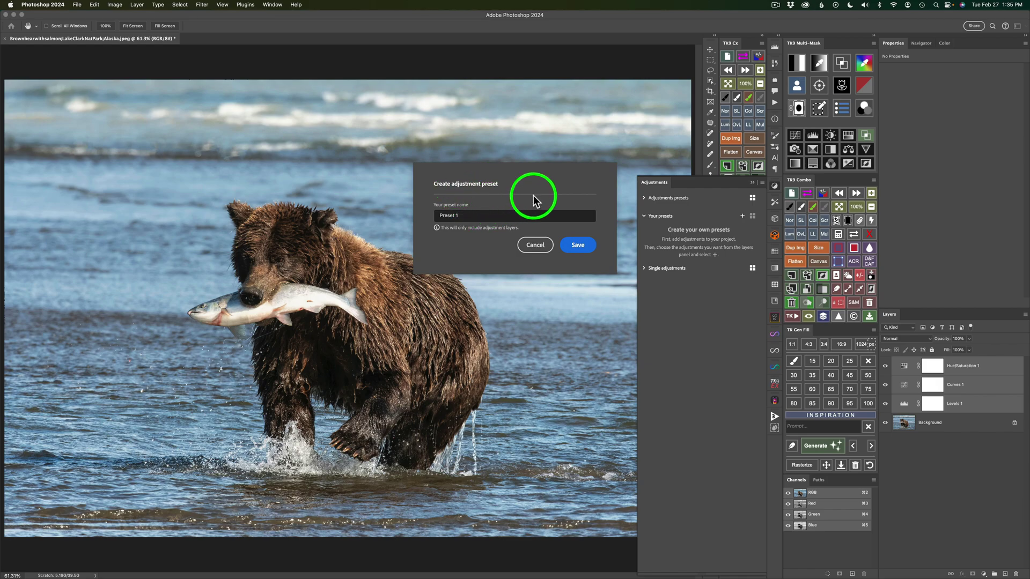
triple_click(459, 215)
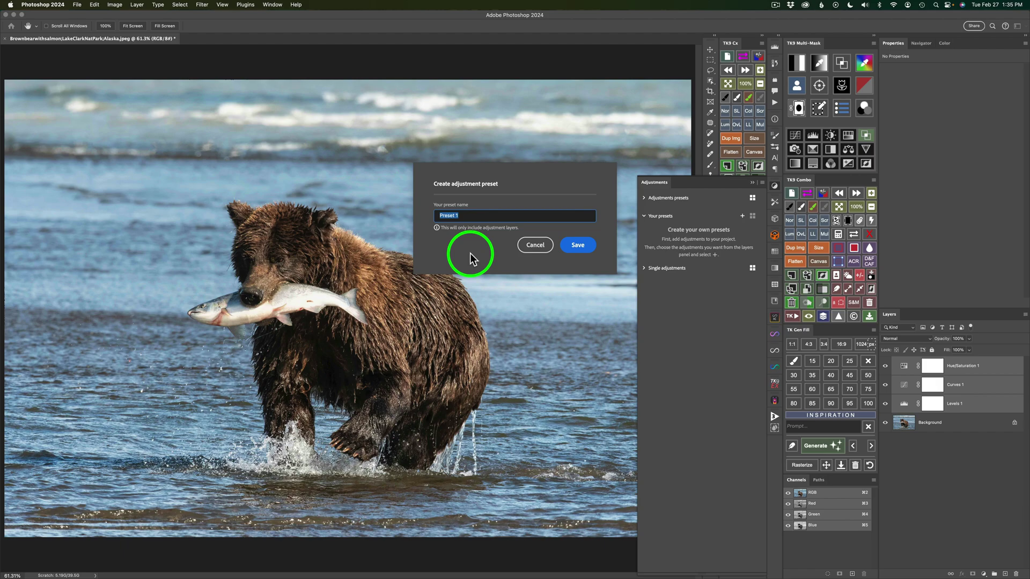
type("Li")
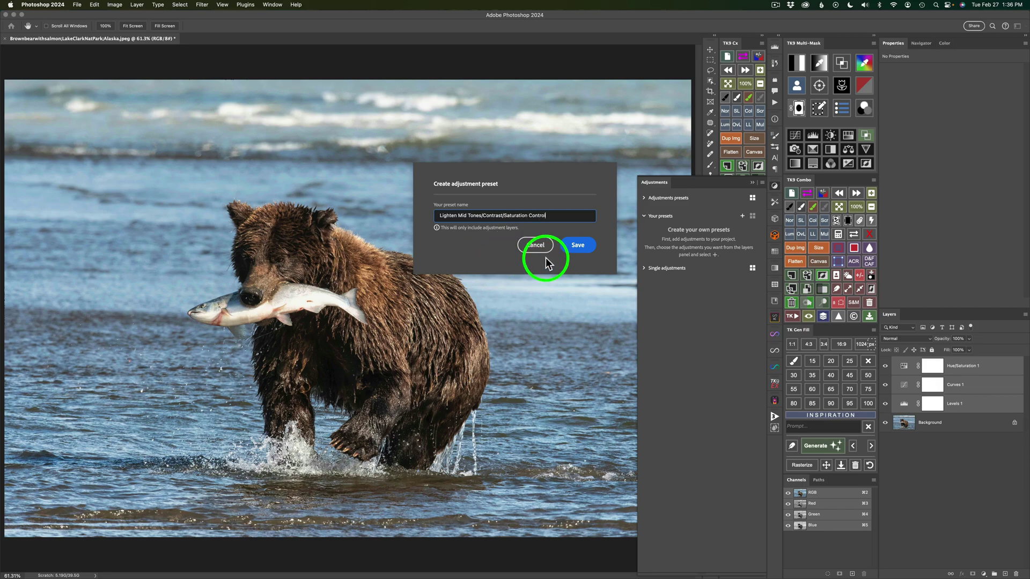
left_click(586, 243)
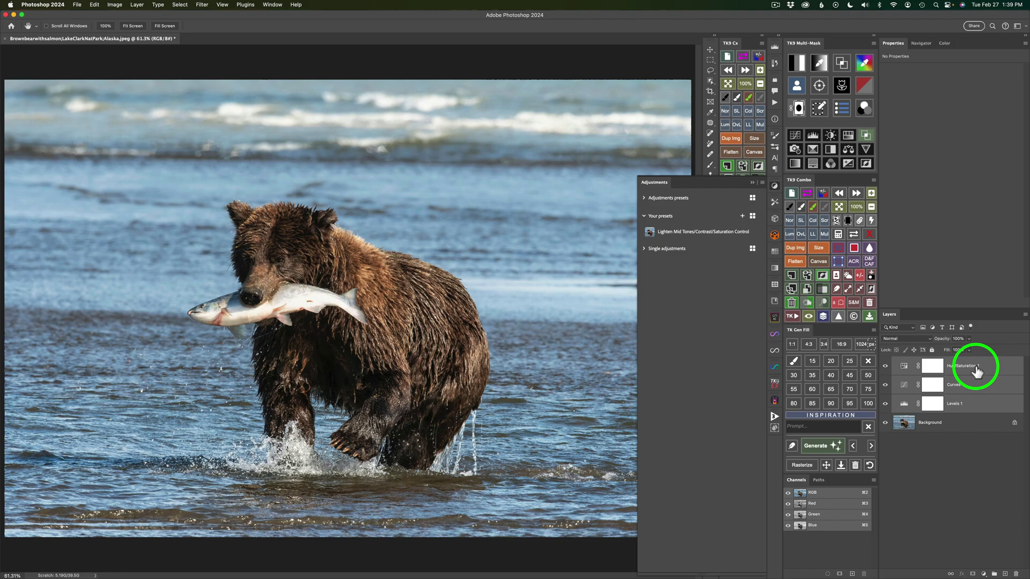
- Delete the selected Levels 1, Curves 1 and Hue/Saturation 1 layers with the trash icon
left_click(1015, 574)
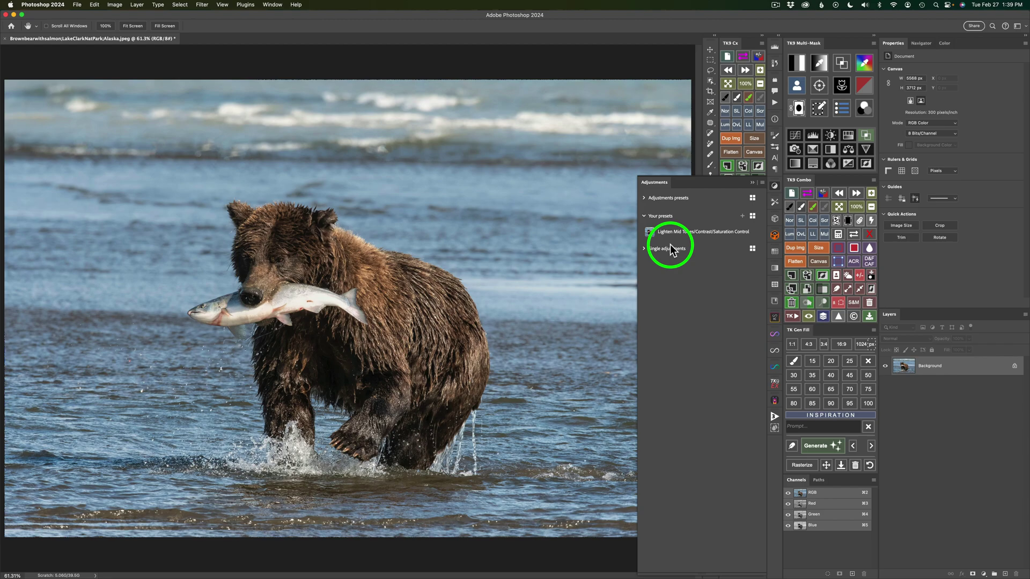
- Apply the Lighten Mid Tones/Contrast/Saturation Control preset as a group and brighten Levels 1 midtones
left_click(717, 231)
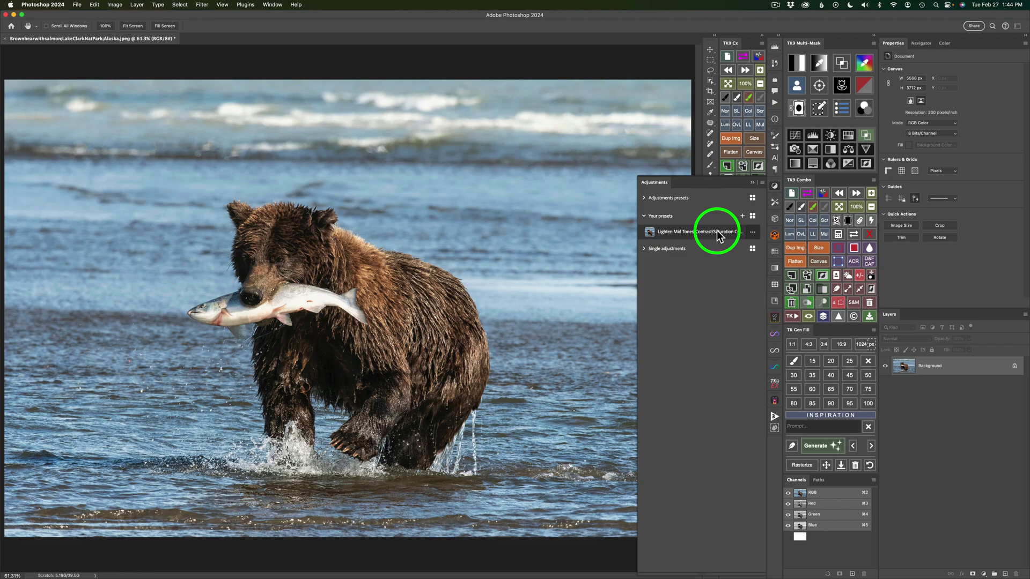
left_click(934, 365)
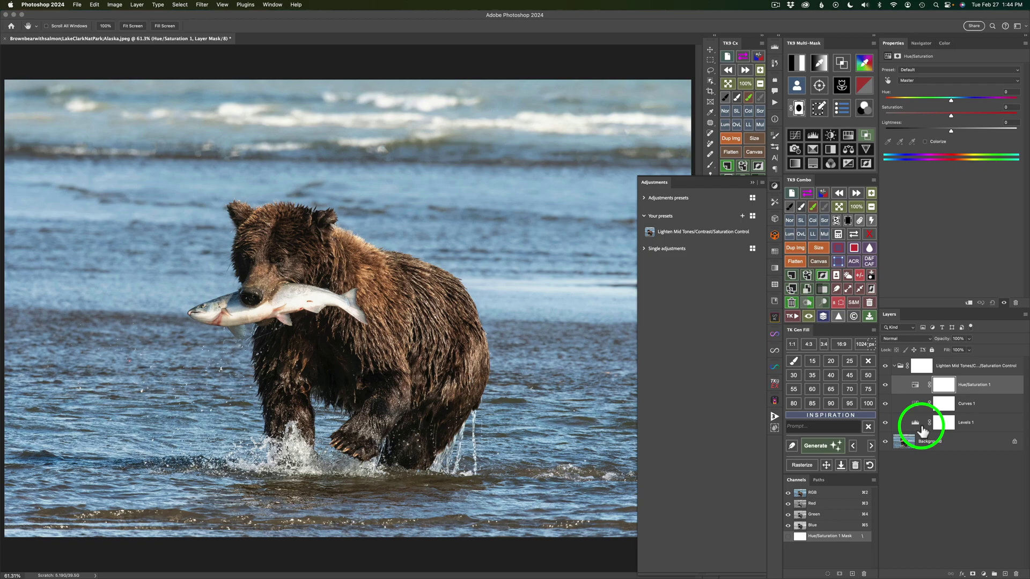
left_click(917, 425)
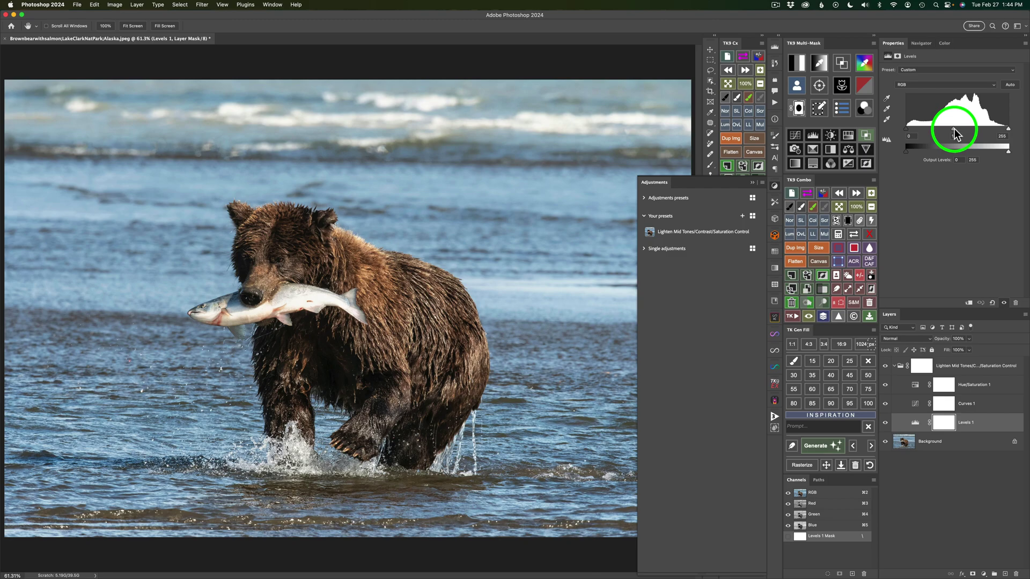
left_click_drag(955, 133, 948, 131)
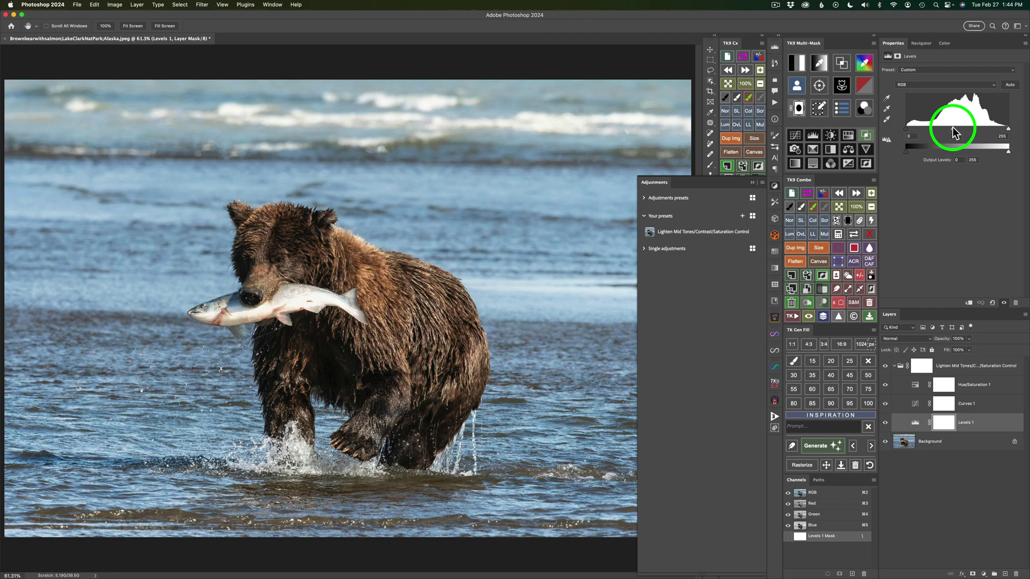
left_click_drag(949, 128, 954, 130)
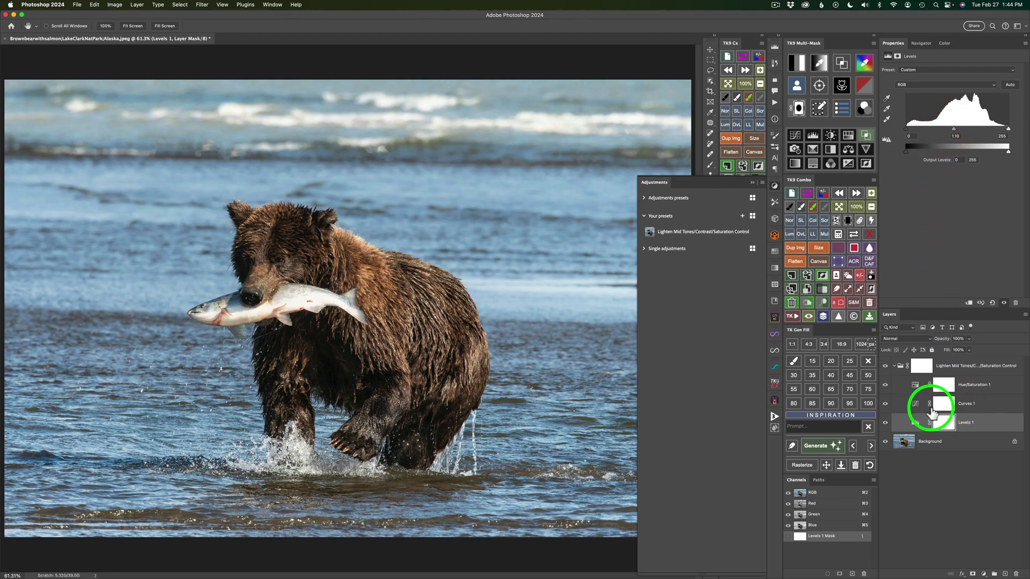
- Raise the Curves 1 layer opacity to 79% in the preset group
left_click(916, 408)
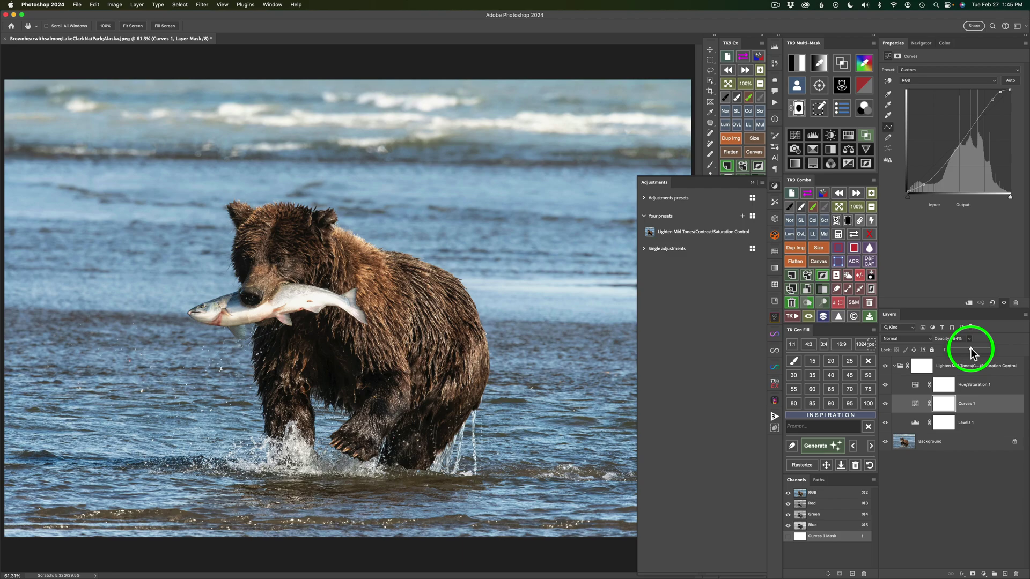
left_click_drag(971, 348, 980, 349)
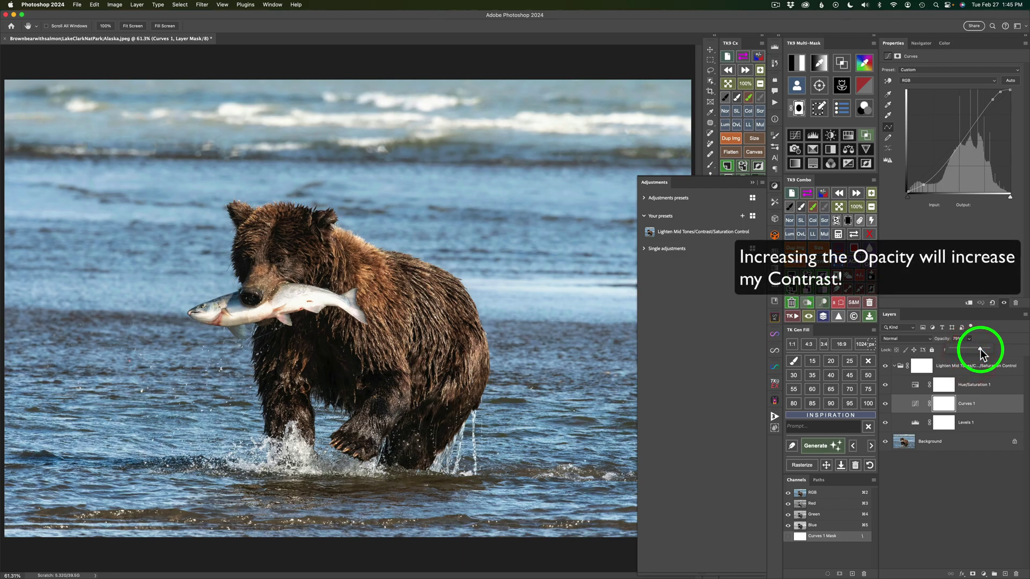
left_click(917, 388)
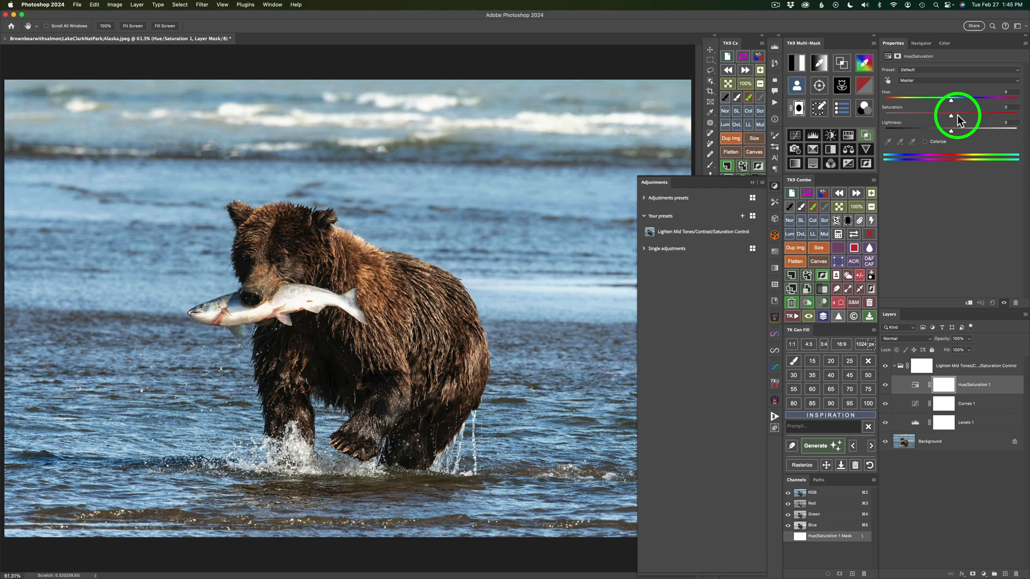
- Raise Hue/Saturation Cyans saturation to +10 by sampling and dragging on the water
left_click_drag(951, 115, 946, 116)
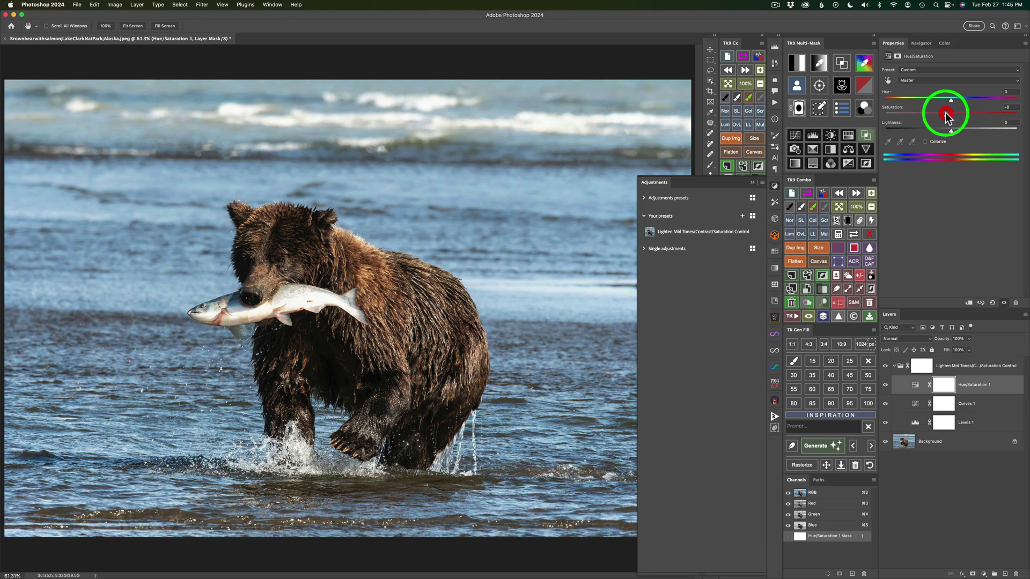
left_click(888, 80)
left_click(444, 194)
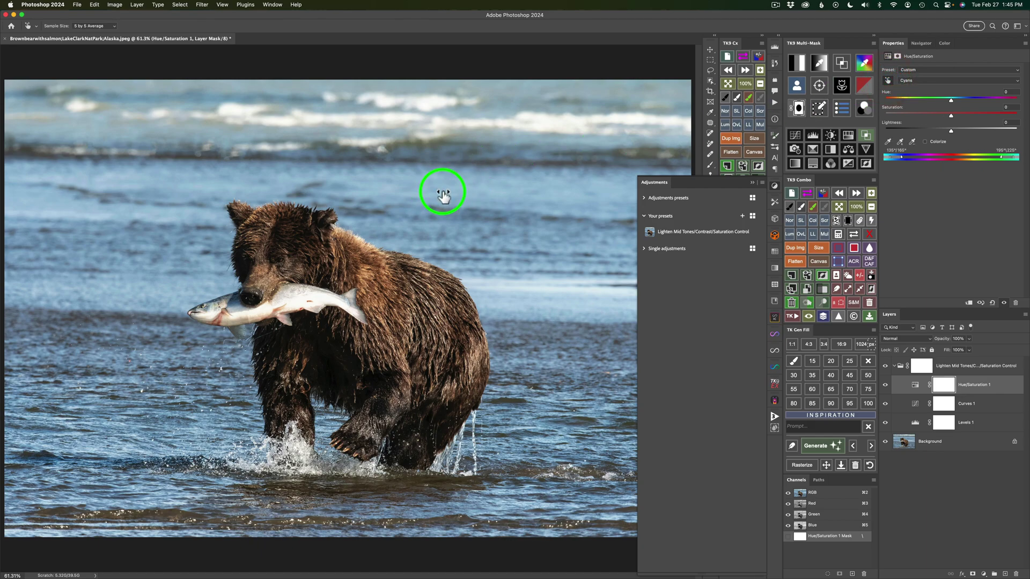
left_click_drag(444, 195, 447, 196)
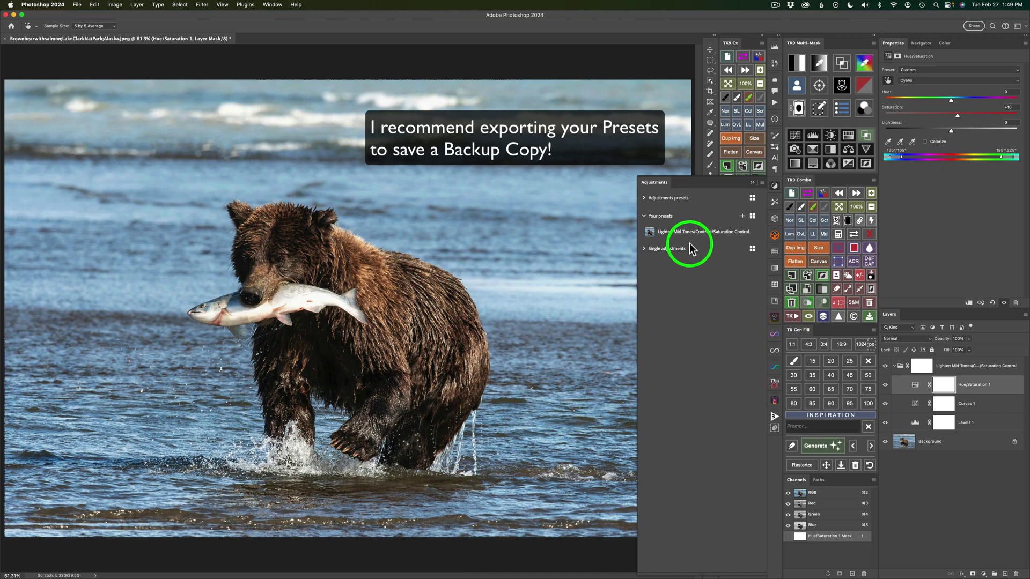
mouse_move(698, 232)
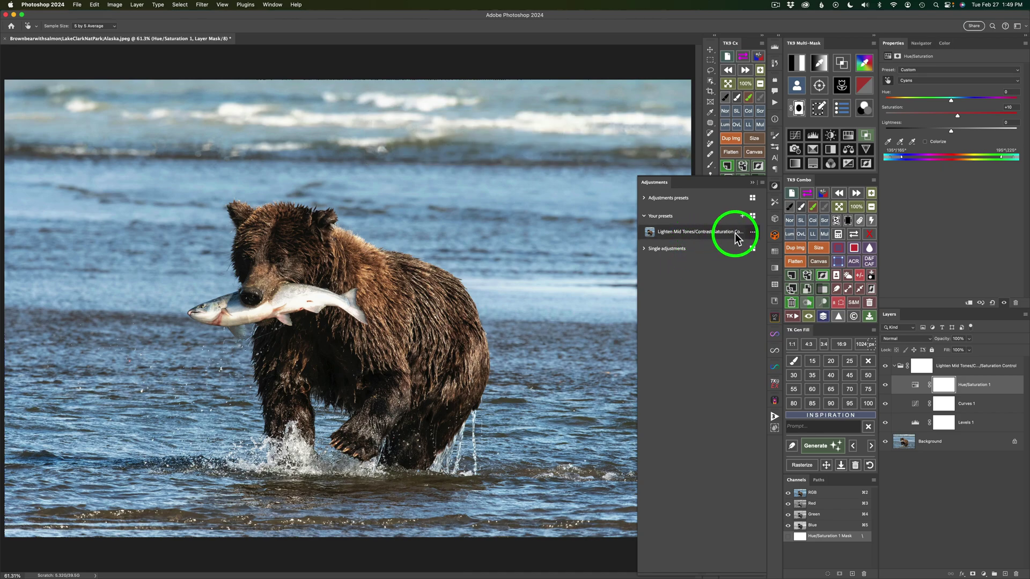
left_click(753, 231)
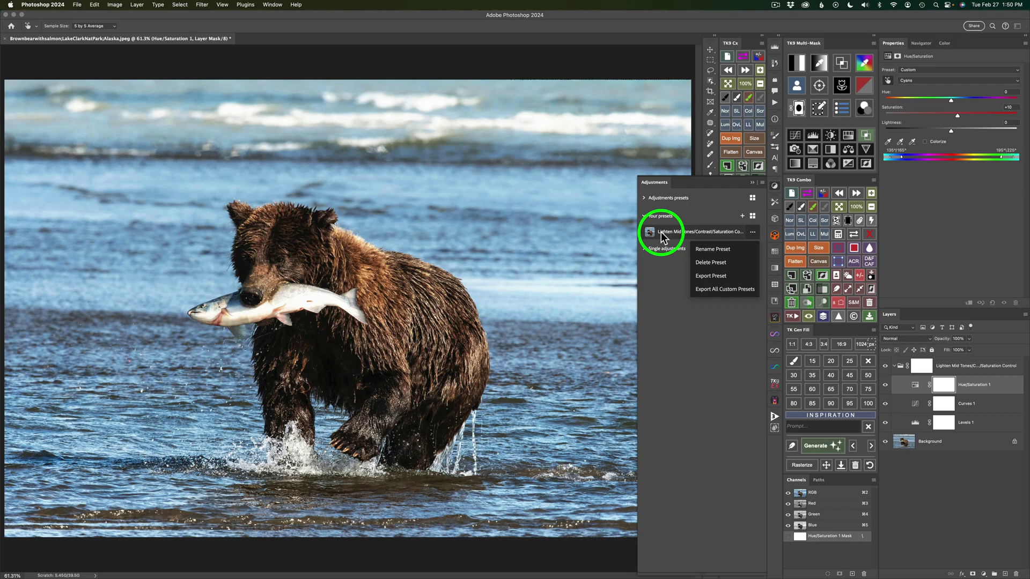
left_click(683, 343)
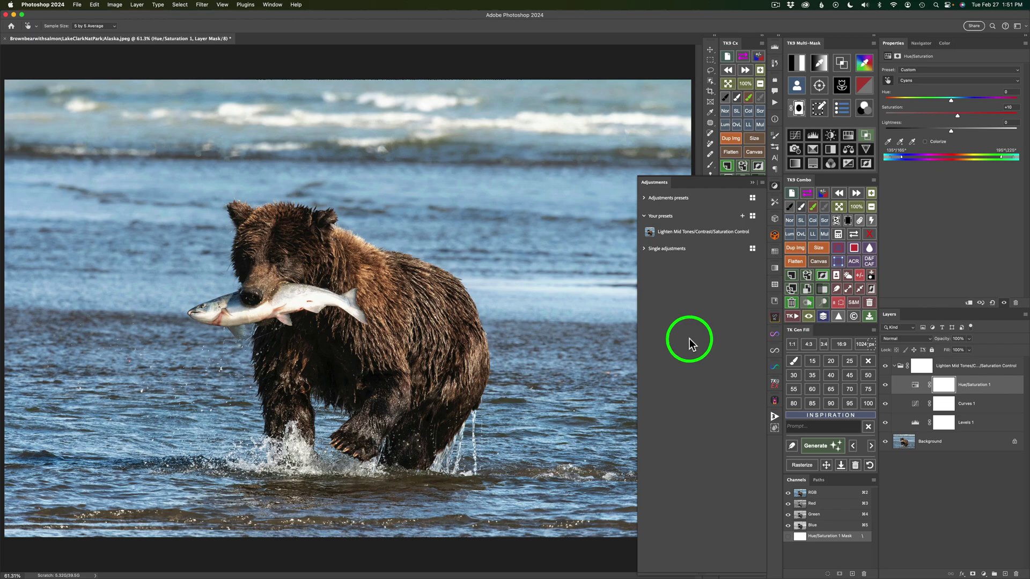
- Delete the Lighten Mid Tones/Contrast/Saturation Control preset and drag its adjustment group to the trash
mouse_move(721, 236)
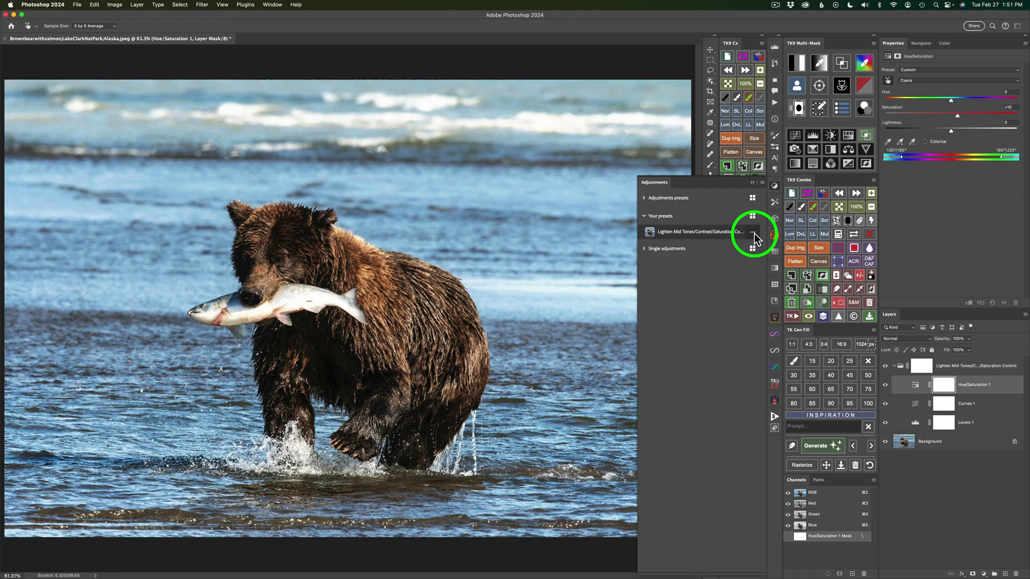
left_click(752, 232)
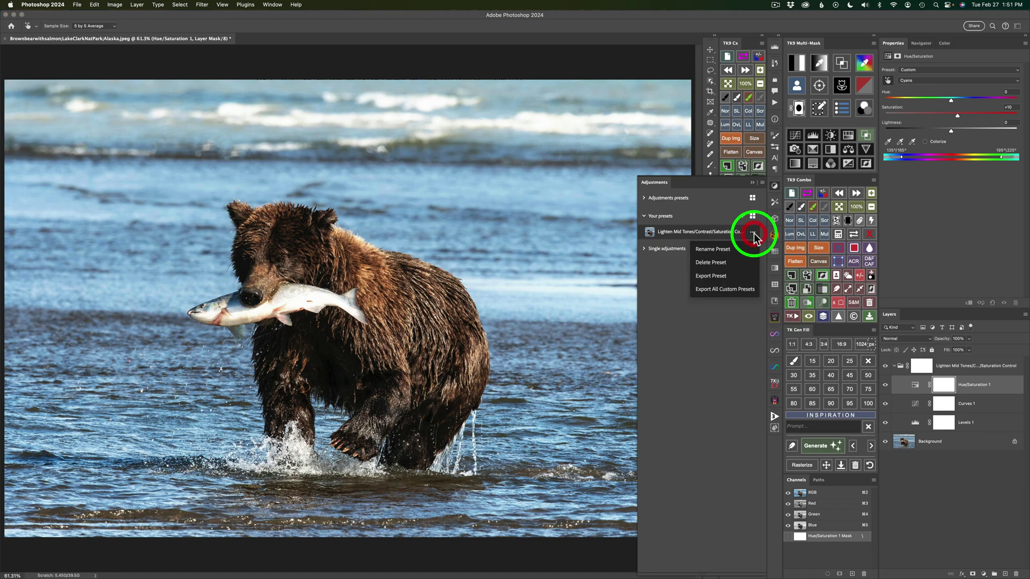
left_click(726, 267)
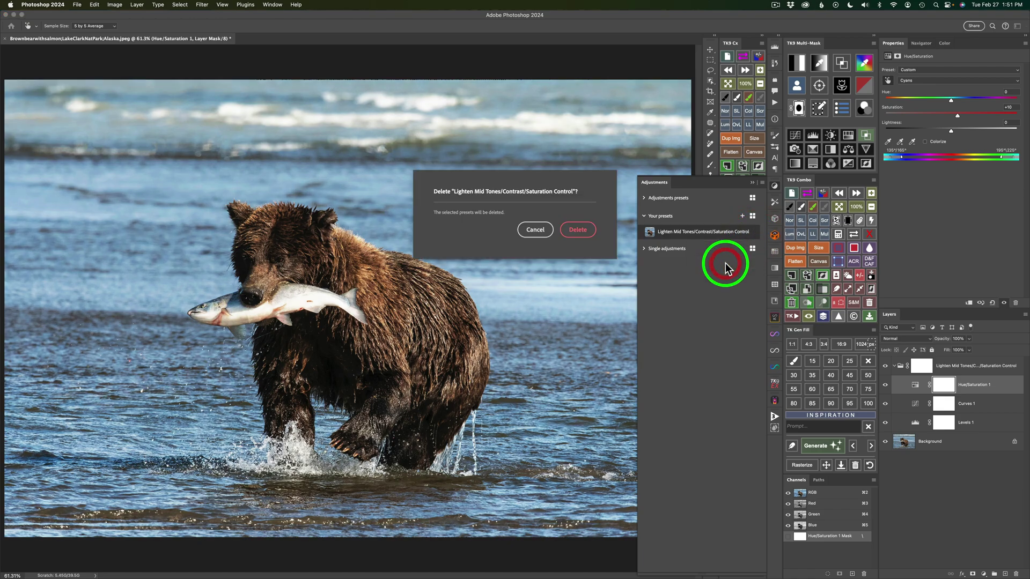
left_click(581, 235)
left_click_drag(943, 359, 1016, 573)
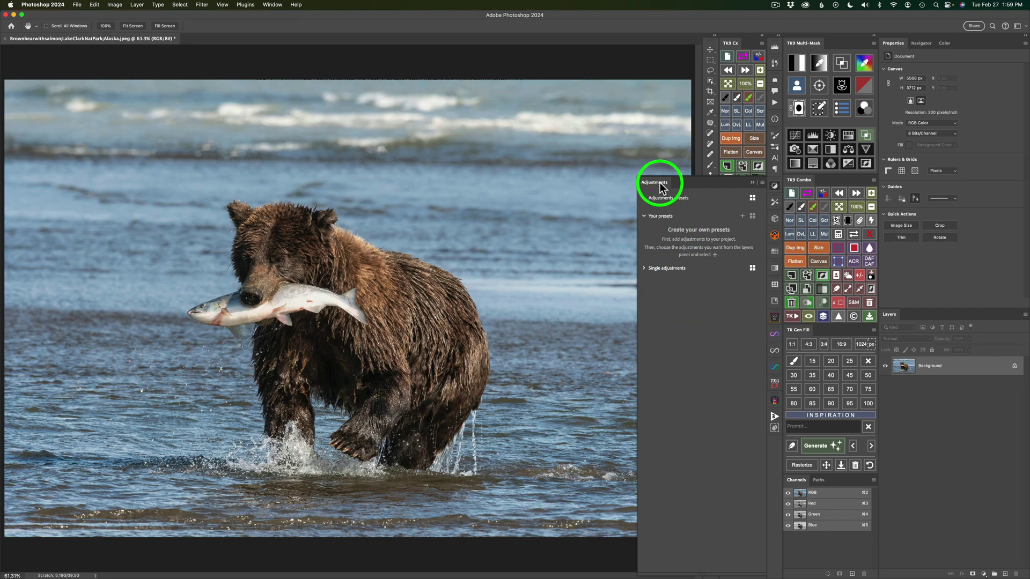
- Import Photoshop Adjustments Presets.psap into the Adjustments panel presets
left_click(763, 182)
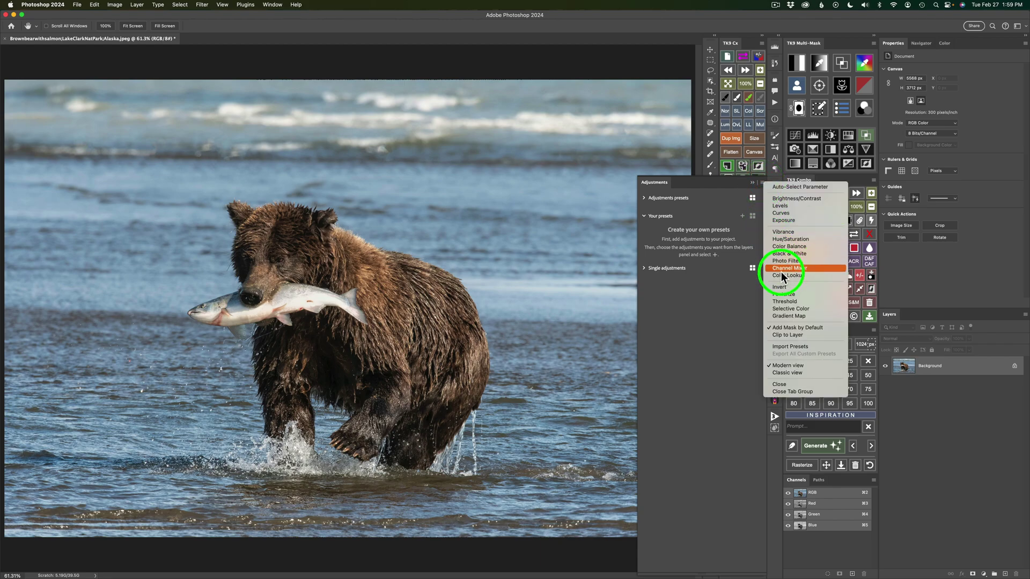
left_click(790, 347)
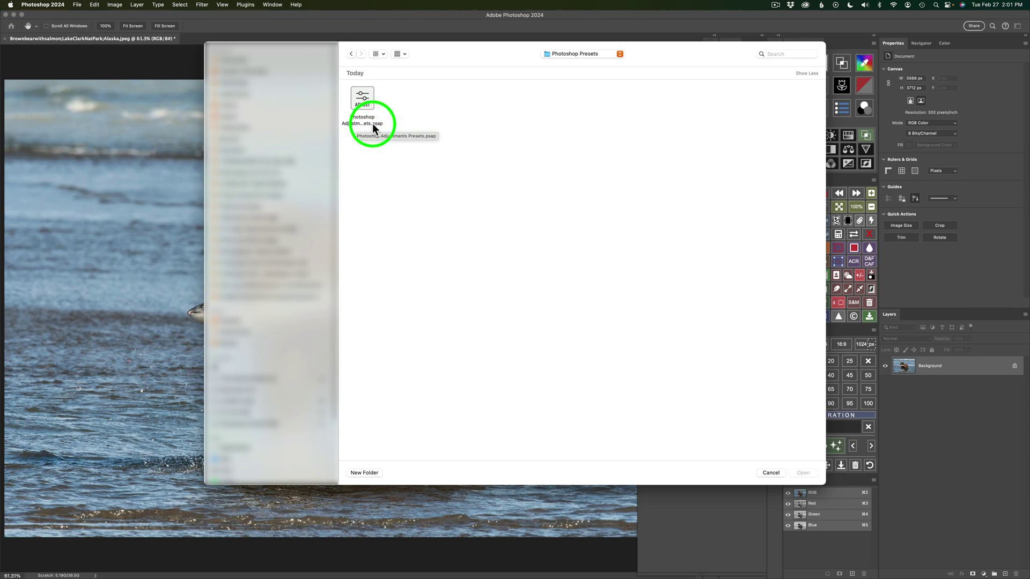
left_click(364, 96)
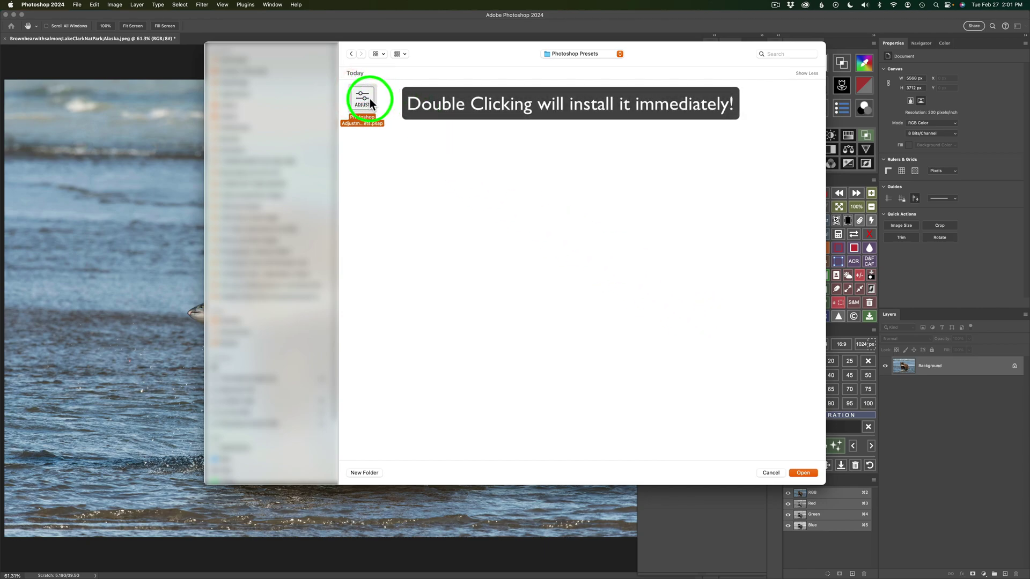
left_click(805, 473)
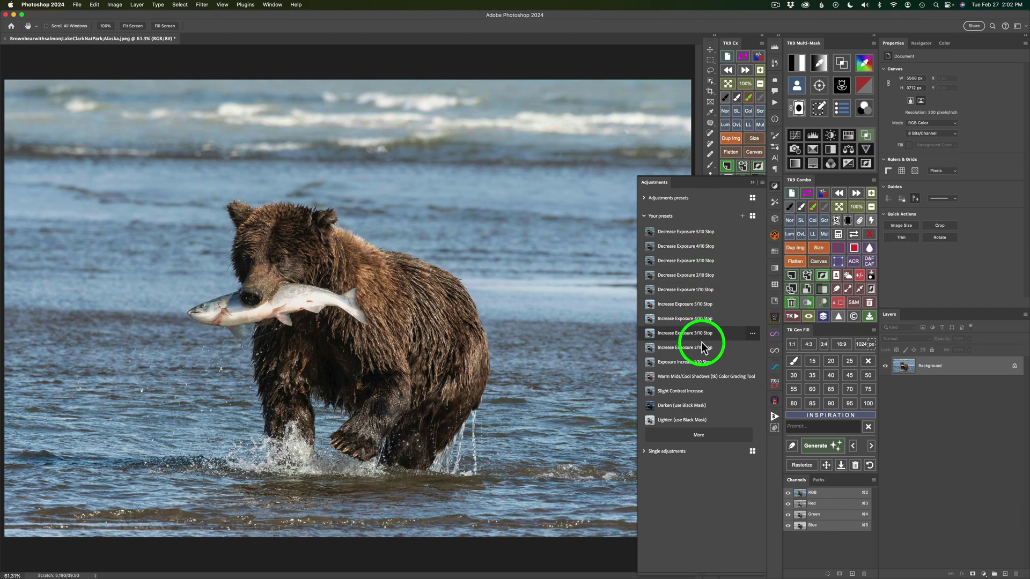
- Expand Your presets and export all custom presets as Untitled Adjustments Presets.psap
left_click(710, 435)
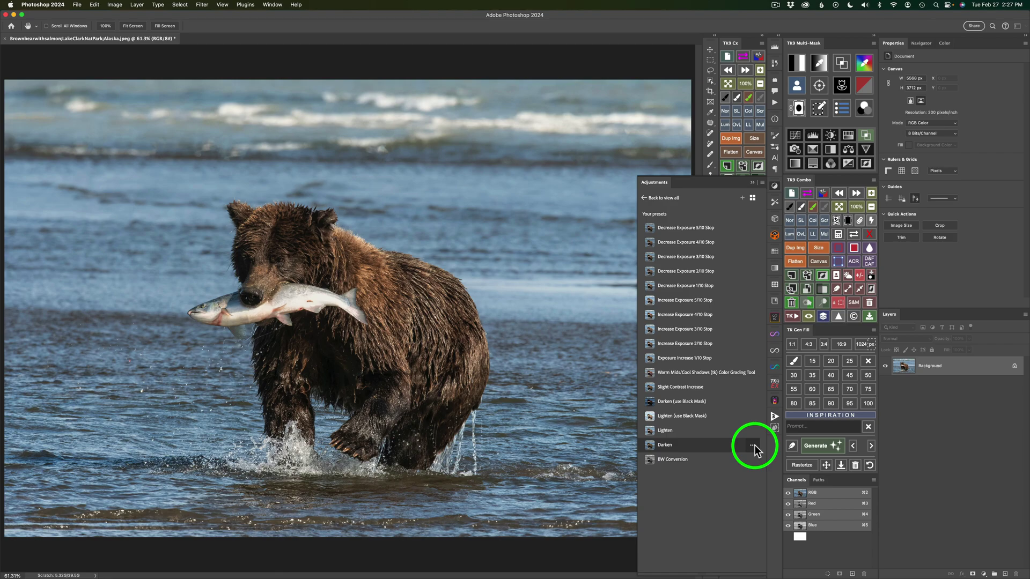
left_click(754, 446)
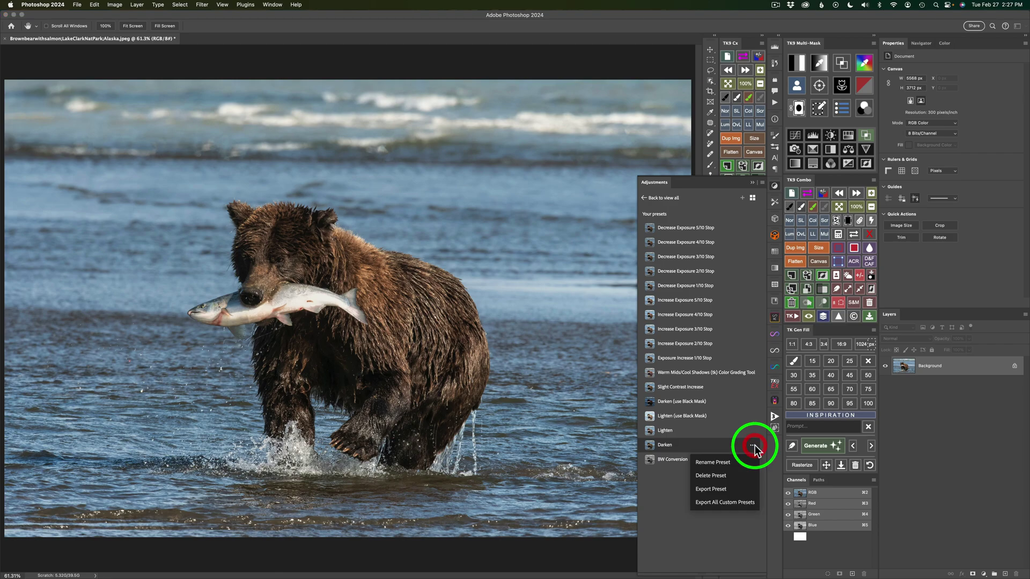
left_click(724, 504)
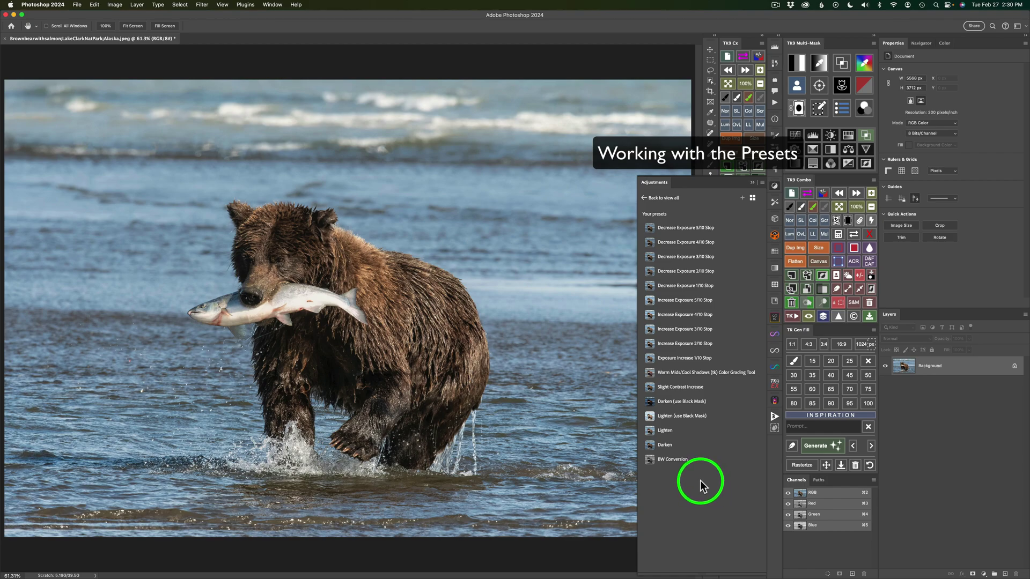
- Try BW Conversion, then apply Slight Contrast Increase and toggle its group to compare
left_click(681, 459)
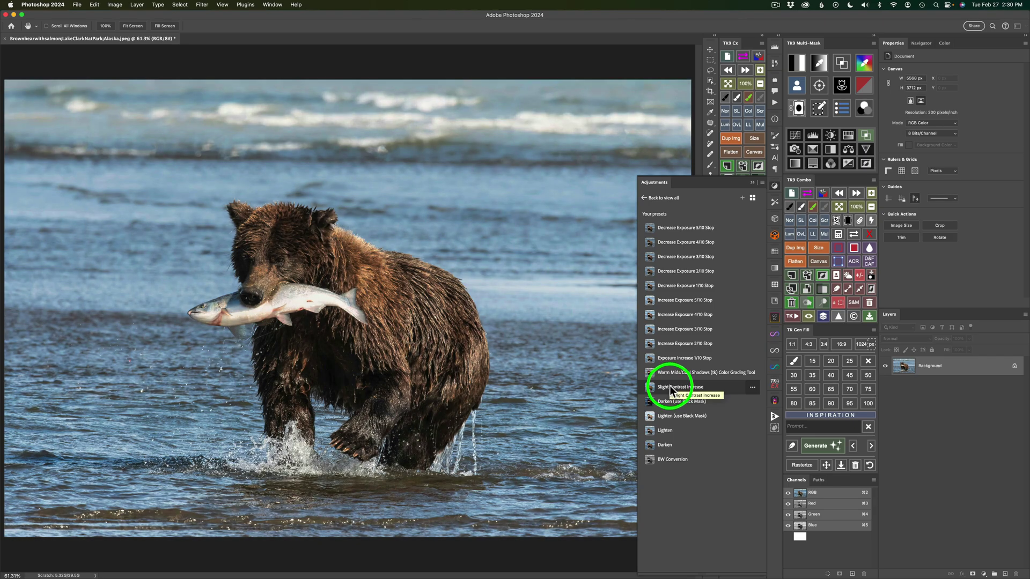
left_click(670, 387)
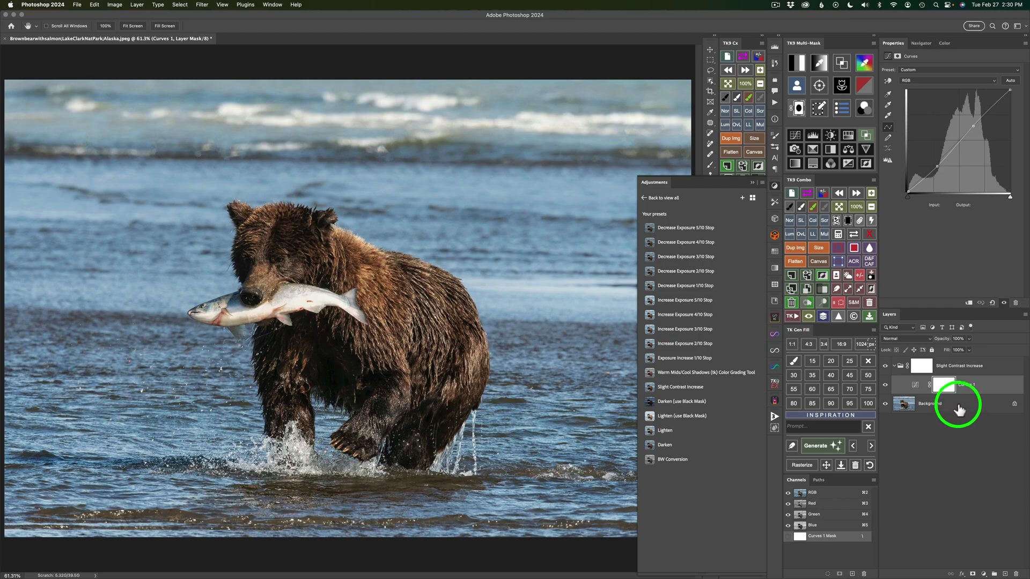
left_click(944, 166)
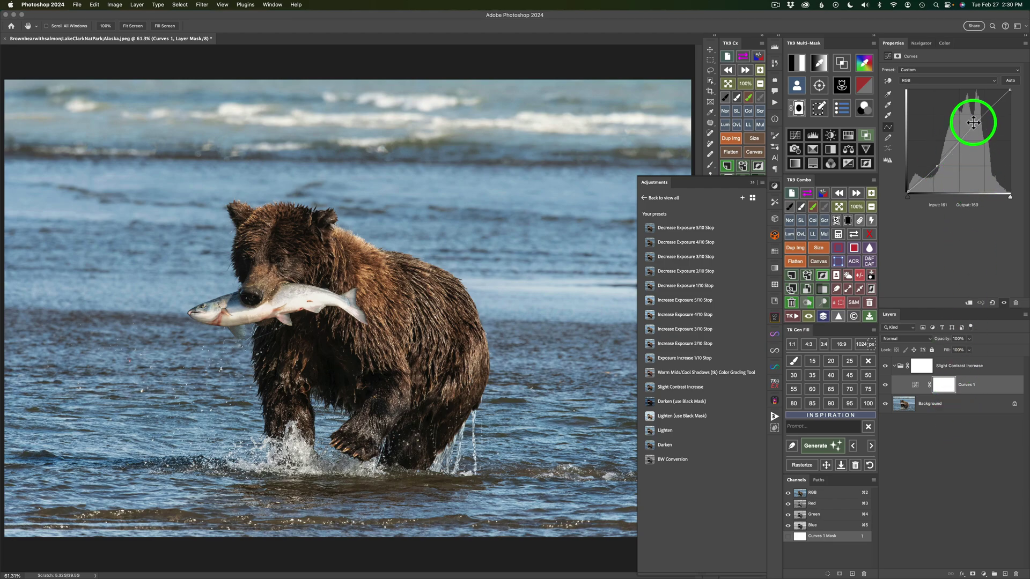
left_click(886, 368)
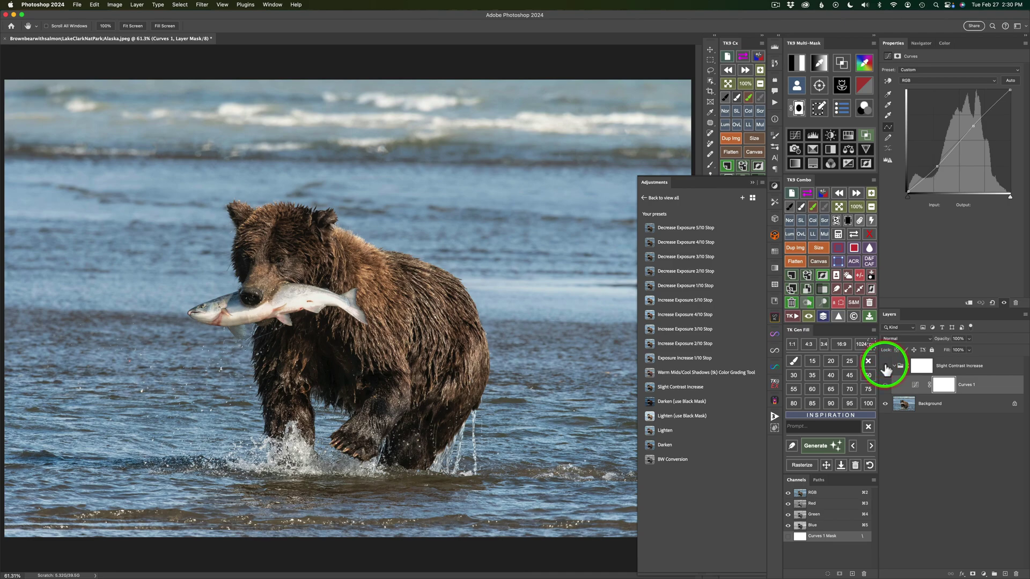
left_click(886, 368)
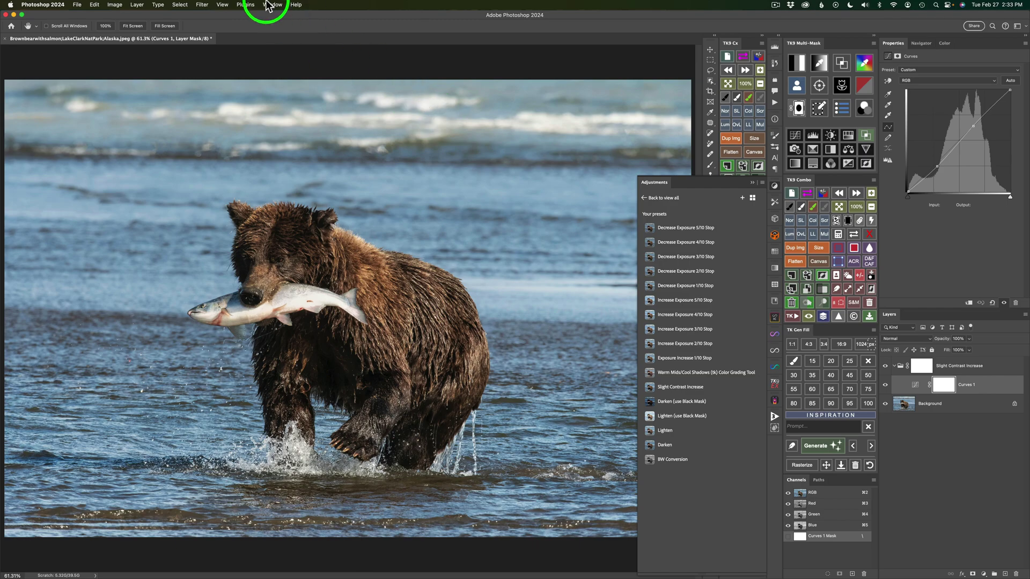
- Select the bear and fish with Select > Subject, then invert to the water
left_click(180, 5)
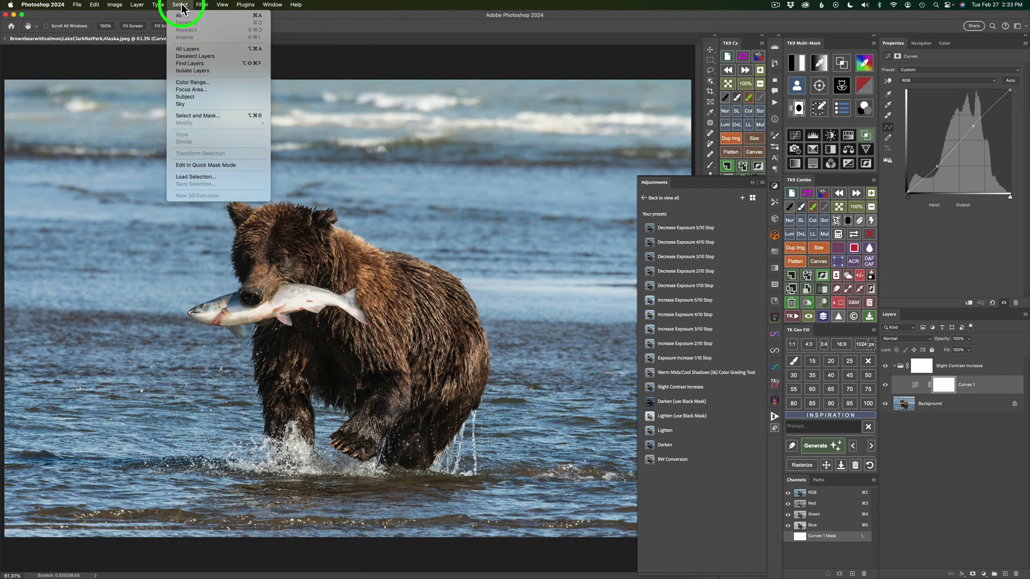
left_click(199, 99)
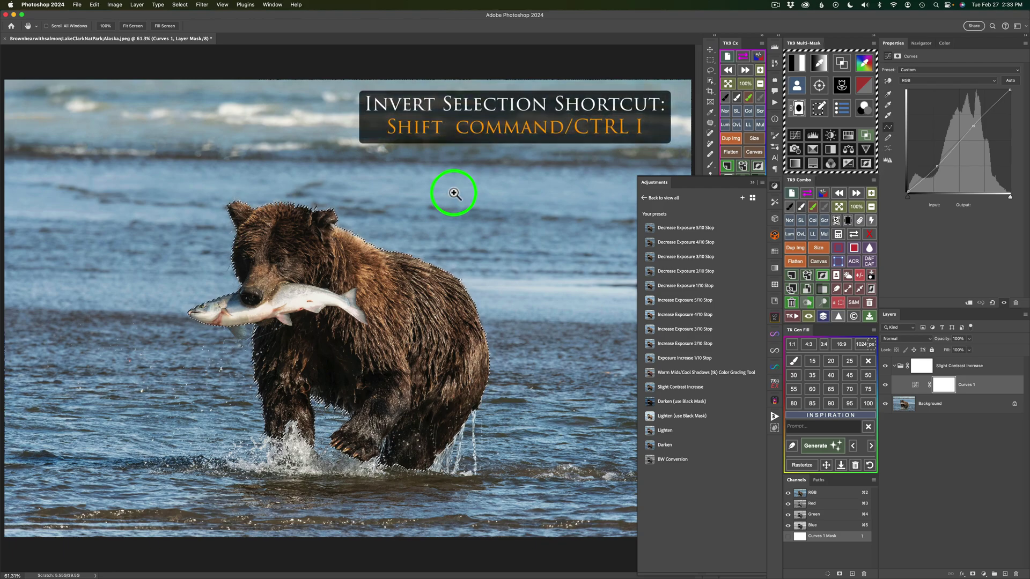
key("shift+super+i")
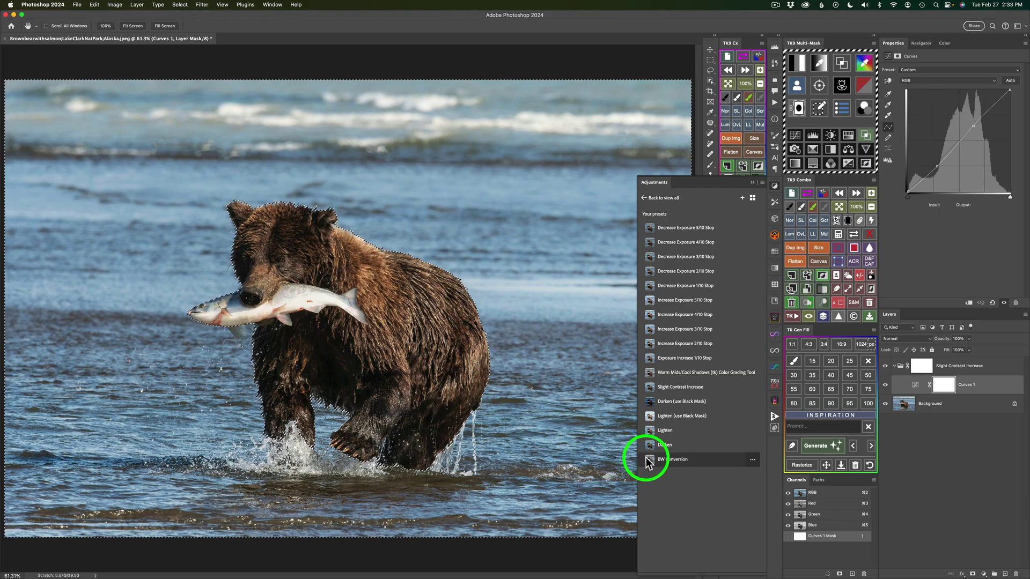
- Try the Darken preset on the selected water, then undo it
left_click(665, 446)
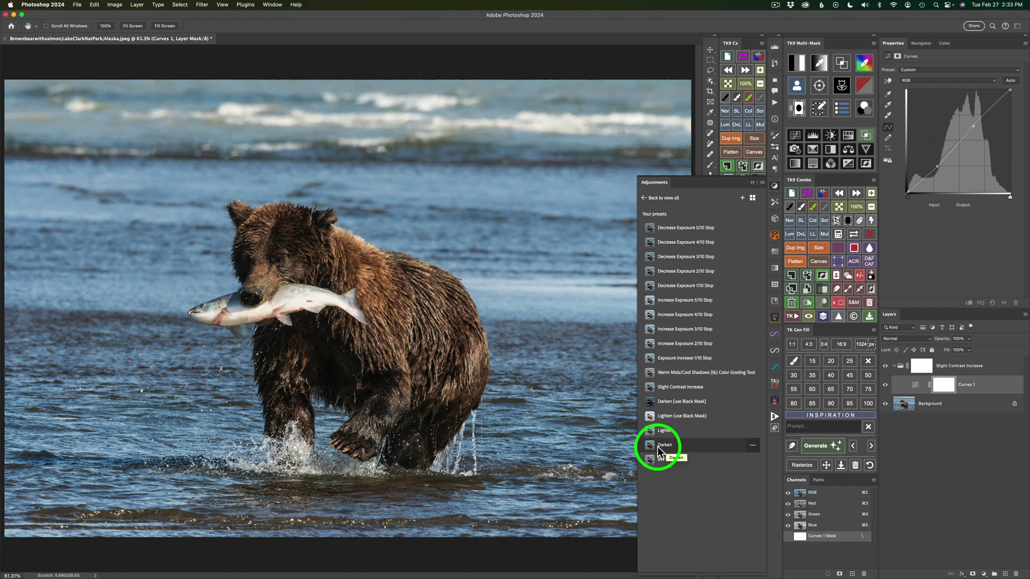
key("super+z")
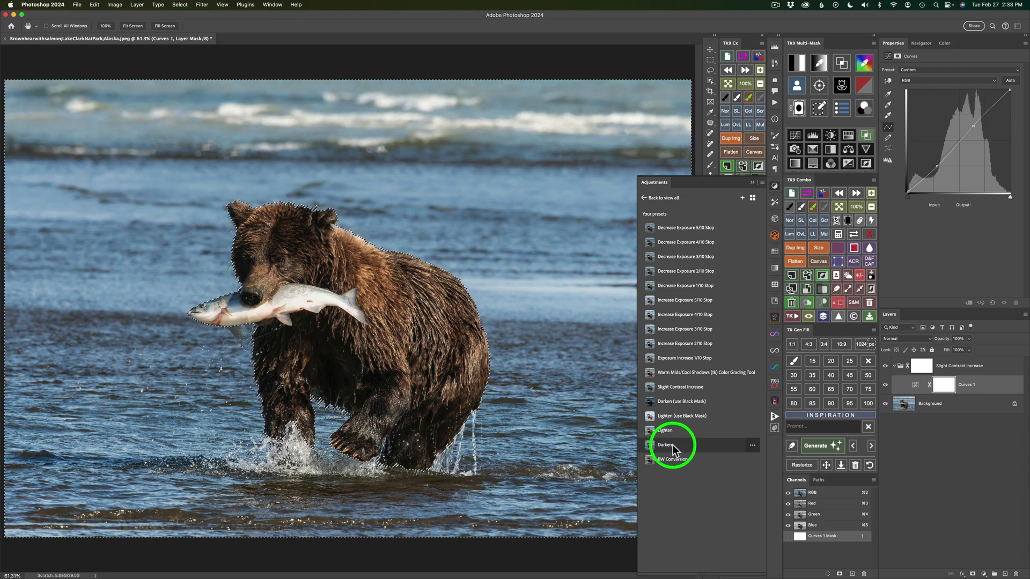
left_click(672, 445)
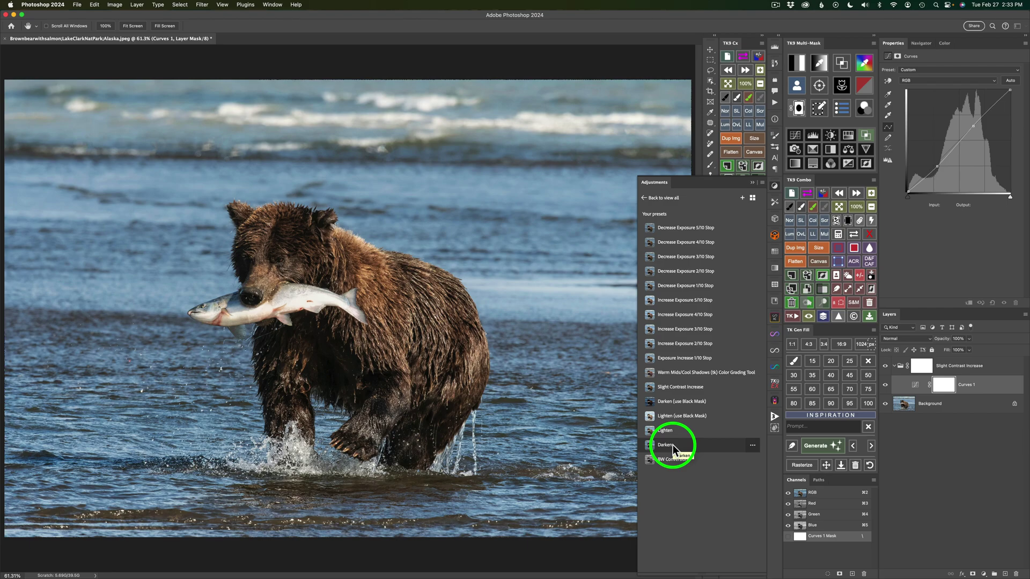
- Apply the Darken preset masked to the water and toggle its group to compare
left_click(673, 445)
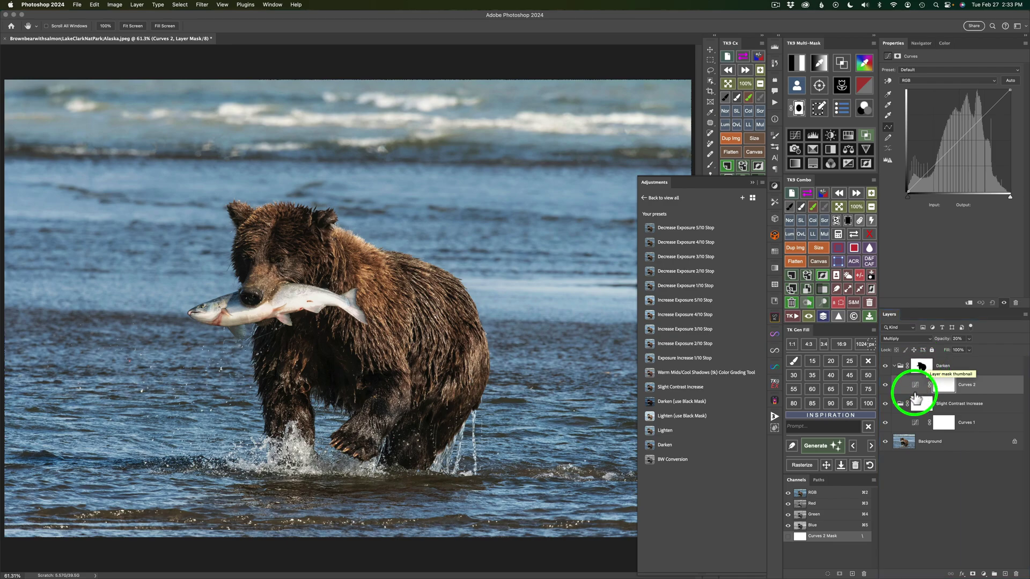
left_click(886, 368)
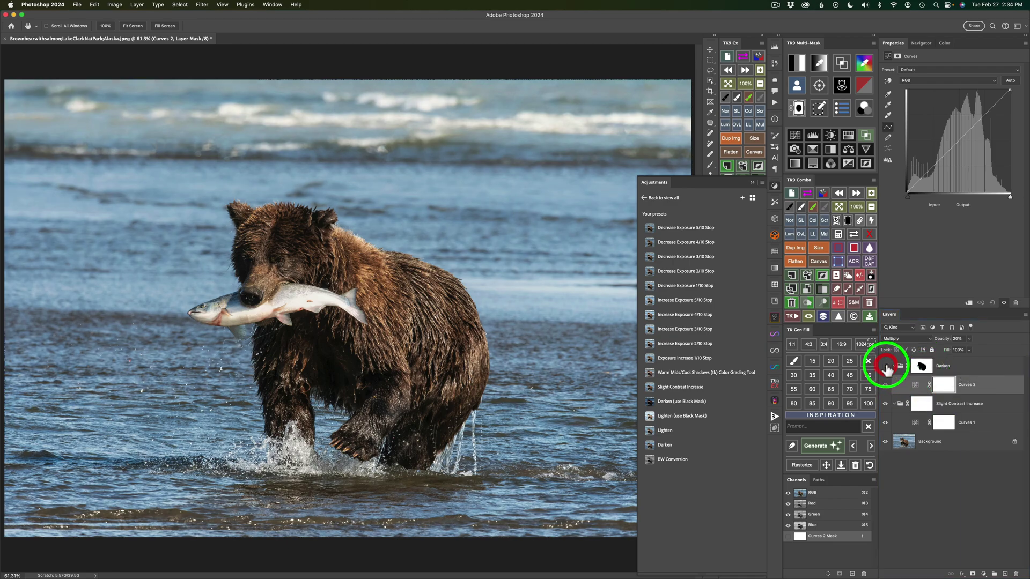
left_click(886, 368)
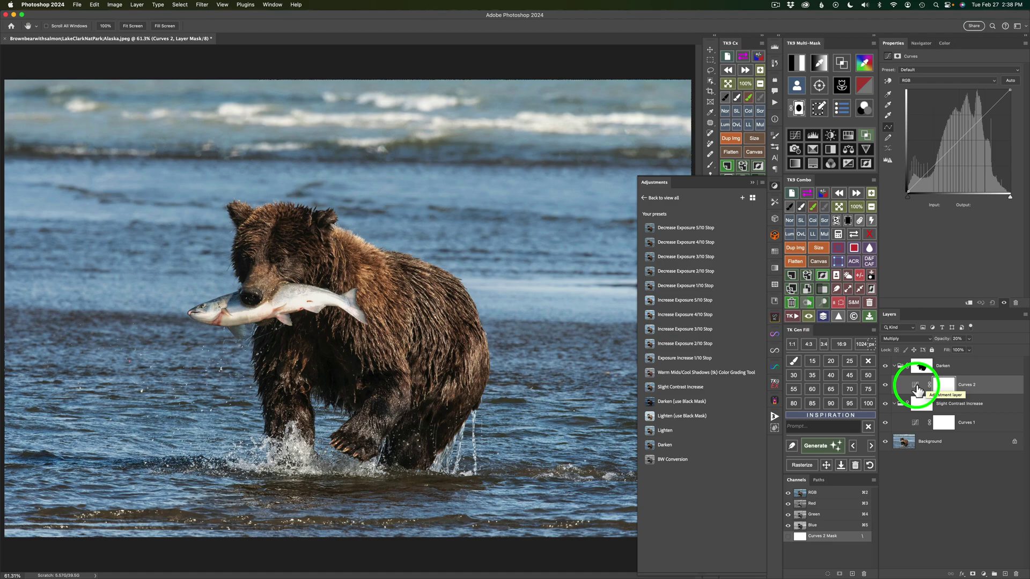
- Set the Curves 2 Multiply layer's opacity to about 20%
left_click_drag(918, 392, 910, 350)
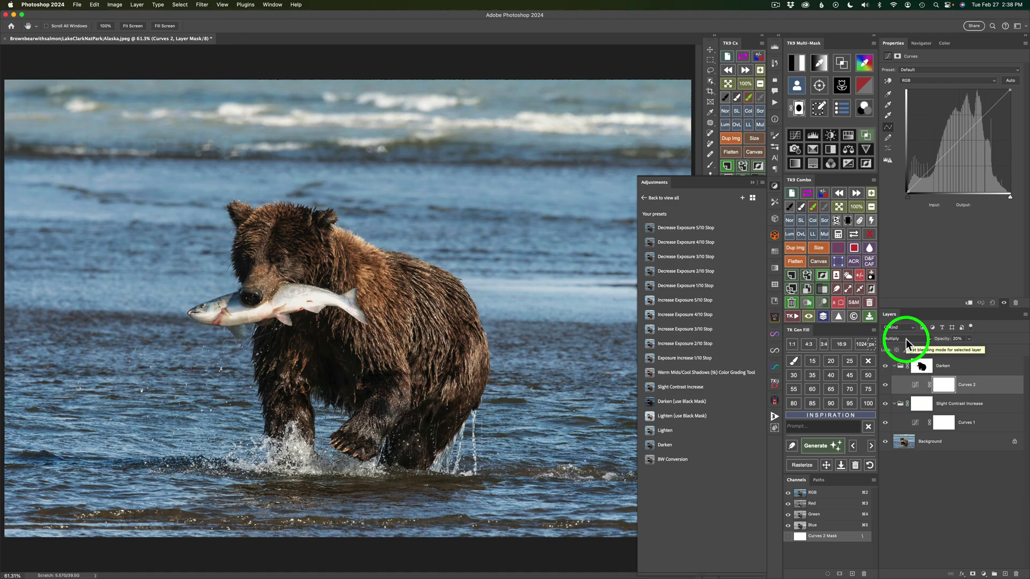
left_click_drag(945, 345, 950, 344)
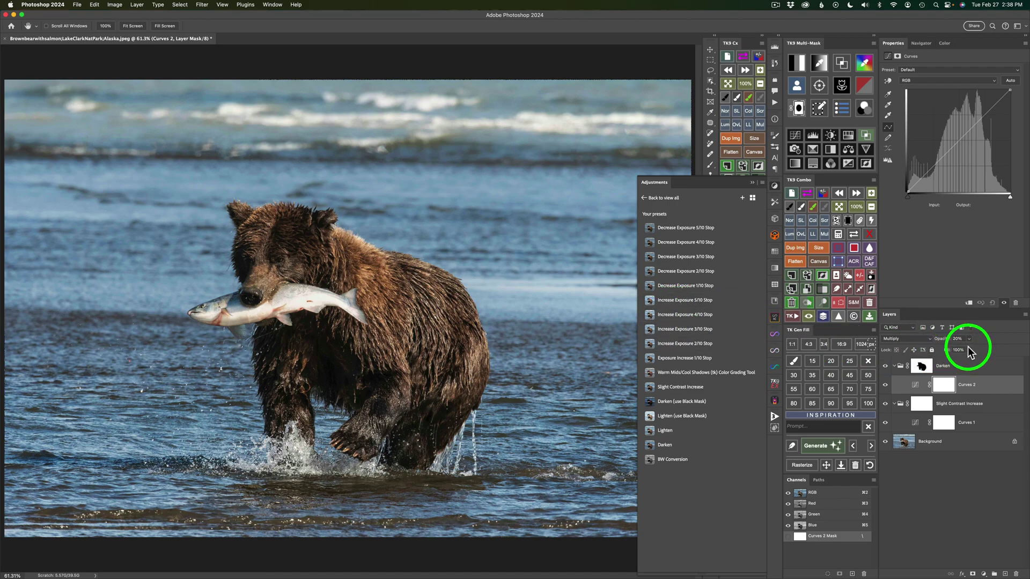
left_click(969, 339)
left_click(980, 349)
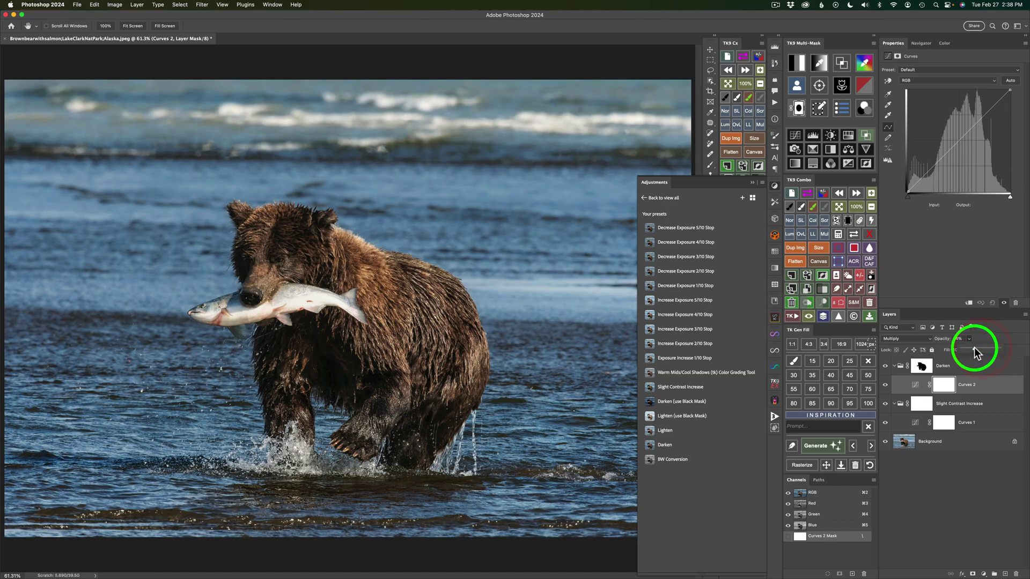
left_click(975, 352)
left_click_drag(973, 353, 969, 354)
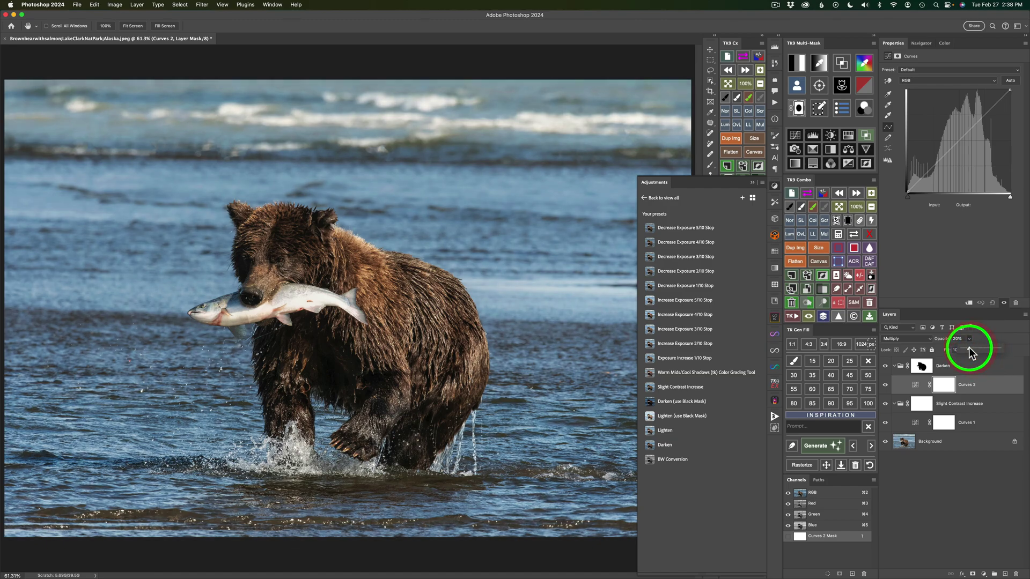